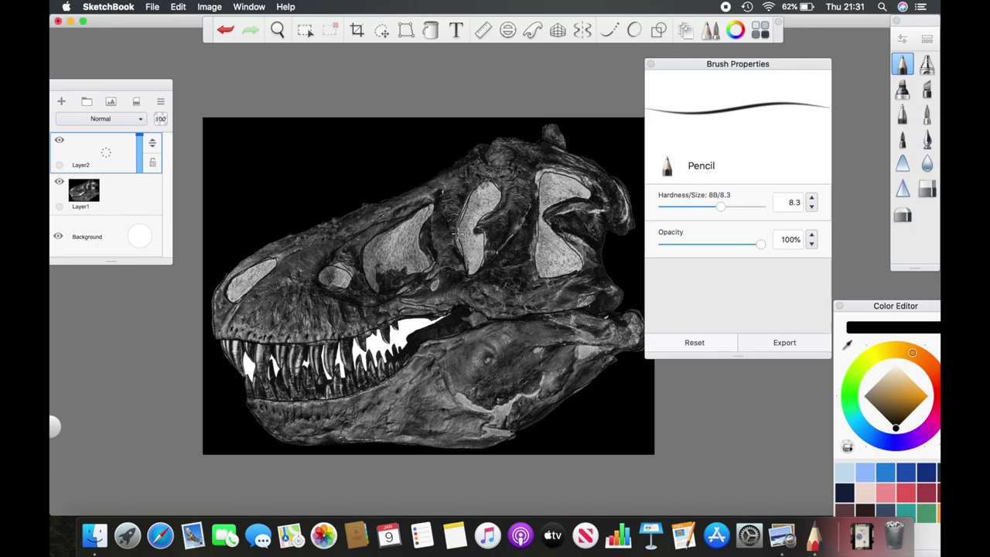
# Compare the outline against the skull photo, leaving Layer1's photo hidden.
pyautogui.click(58, 181)
pyautogui.click(59, 182)
pyautogui.click(59, 181)
pyautogui.click(58, 182)
pyautogui.click(59, 182)
pyautogui.click(59, 182)
pyautogui.click(59, 182)
# Save the outline-only drawing as Image003 and start selecting around the skull outline.
pyautogui.click(152, 6)
pyautogui.click(177, 99)
pyautogui.click(584, 232)
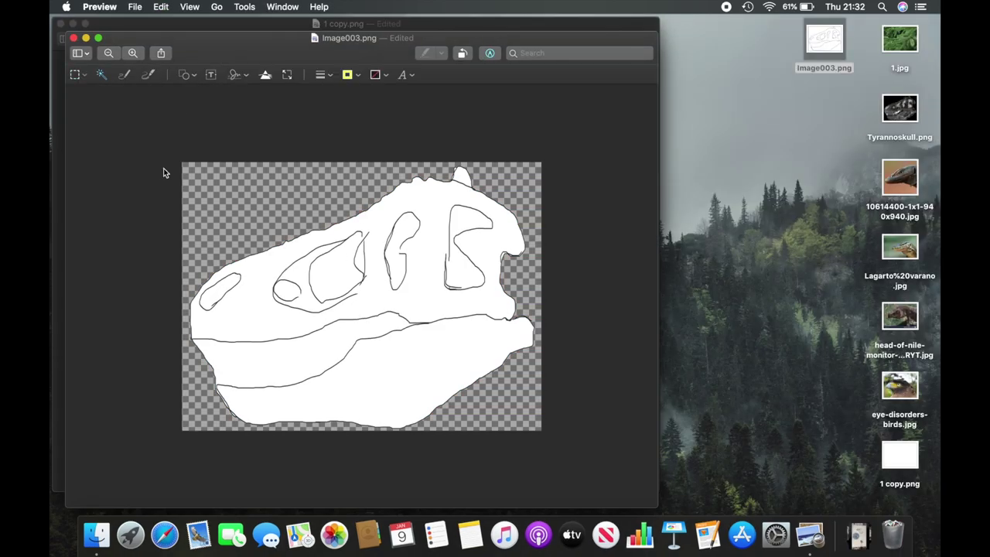
pyautogui.moveTo(140, 128); pyautogui.dragTo(569, 477)
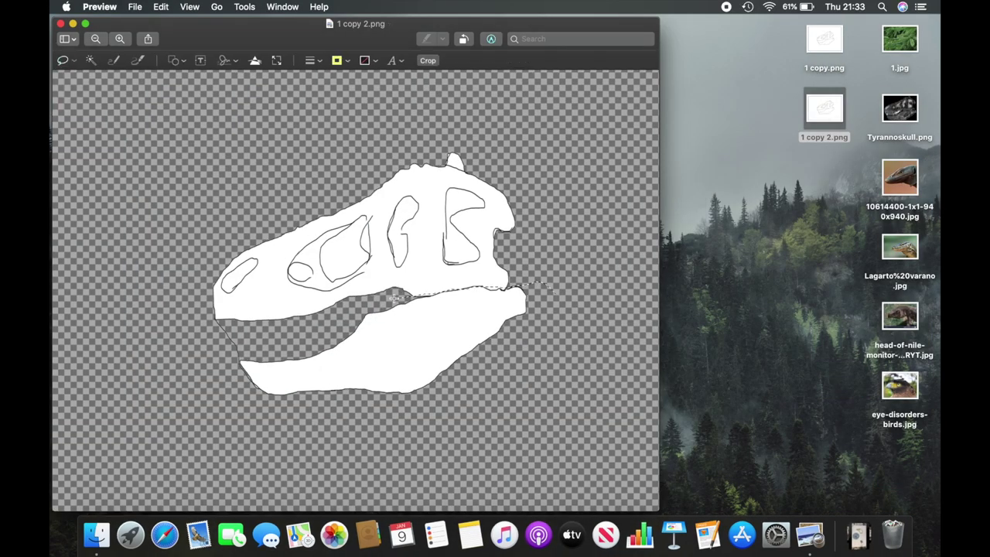
# Cut the skull out onto transparency and shift the pasted Nile monitor neck onto it.
pyautogui.moveTo(394, 296); pyautogui.dragTo(442, 332)
pyautogui.press('super+minus')
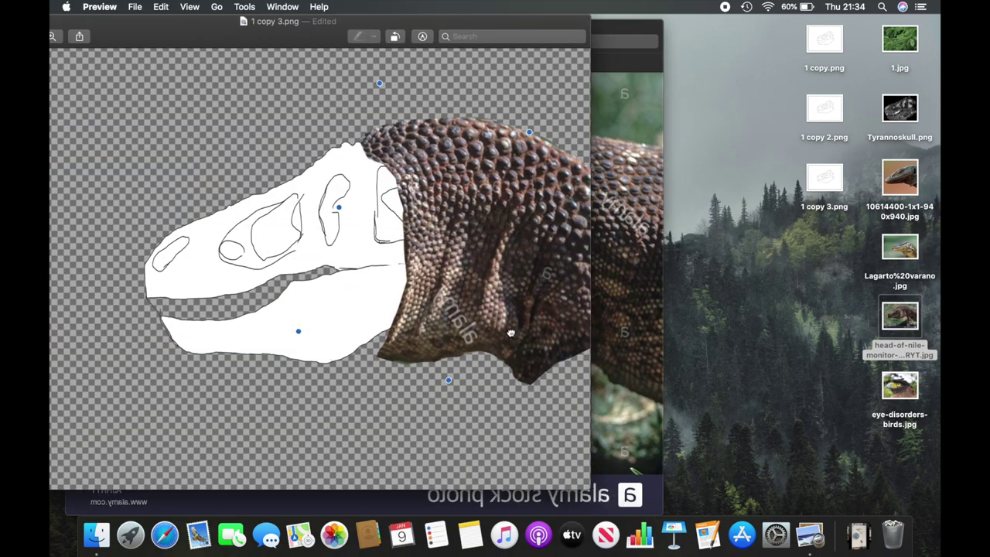
pyautogui.moveTo(461, 263); pyautogui.dragTo(500, 270)
# Resize the pasted neck to fit the skull's back, then return to the Nile monitor photo.
pyautogui.press('super+minus')
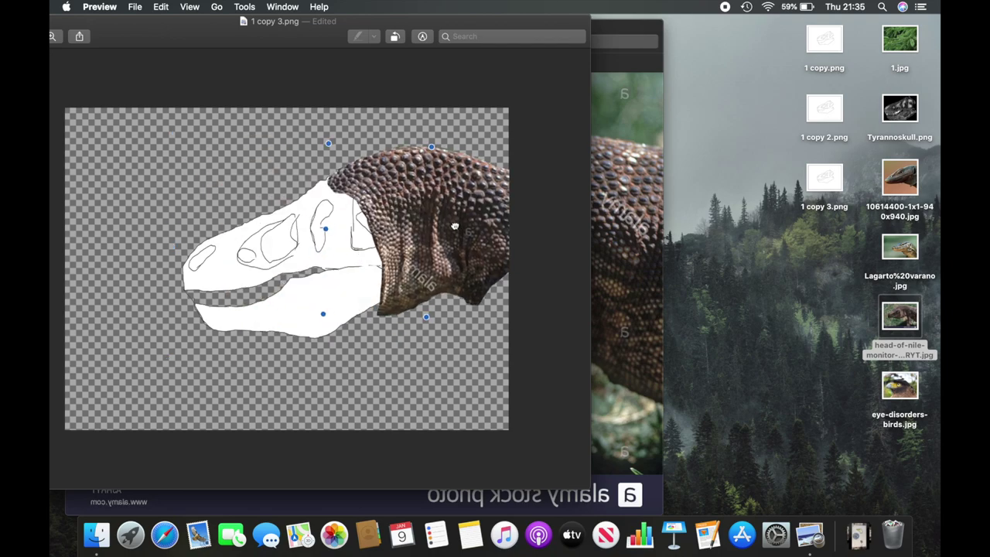
pyautogui.moveTo(449, 220); pyautogui.dragTo(403, 358)
pyautogui.click(597, 278)
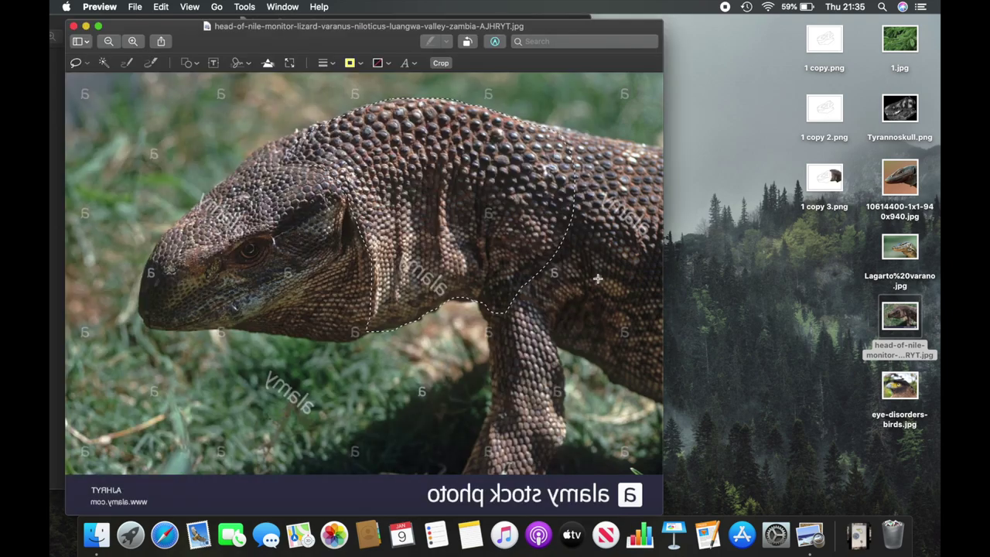
pyautogui.press('super+grave')
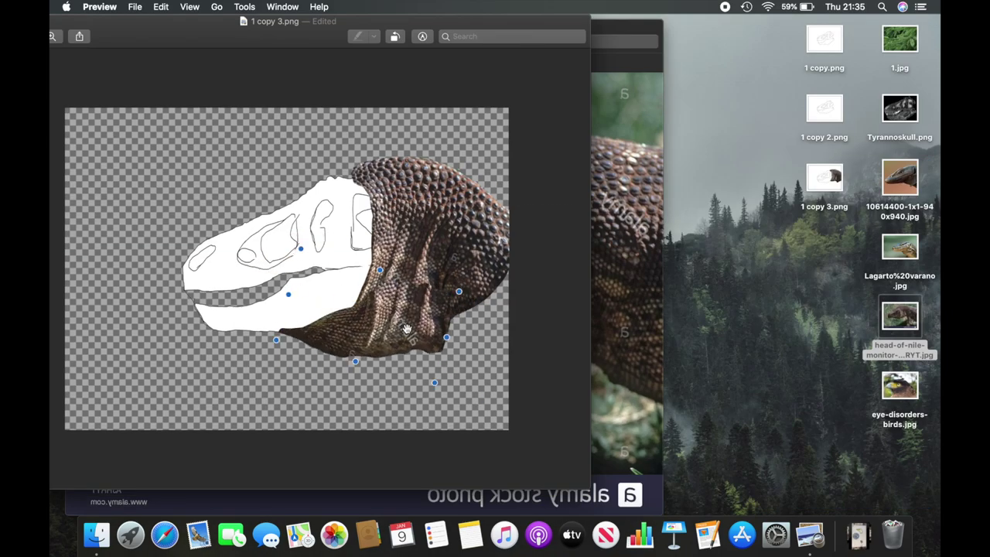
pyautogui.press('super+grave')
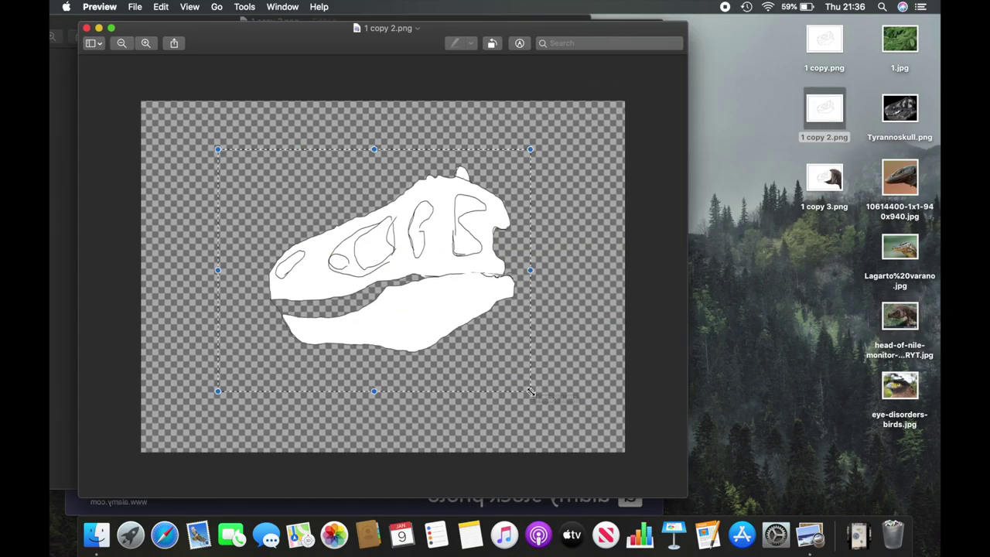
pyautogui.press('super+grave')
pyautogui.press('super+grave')
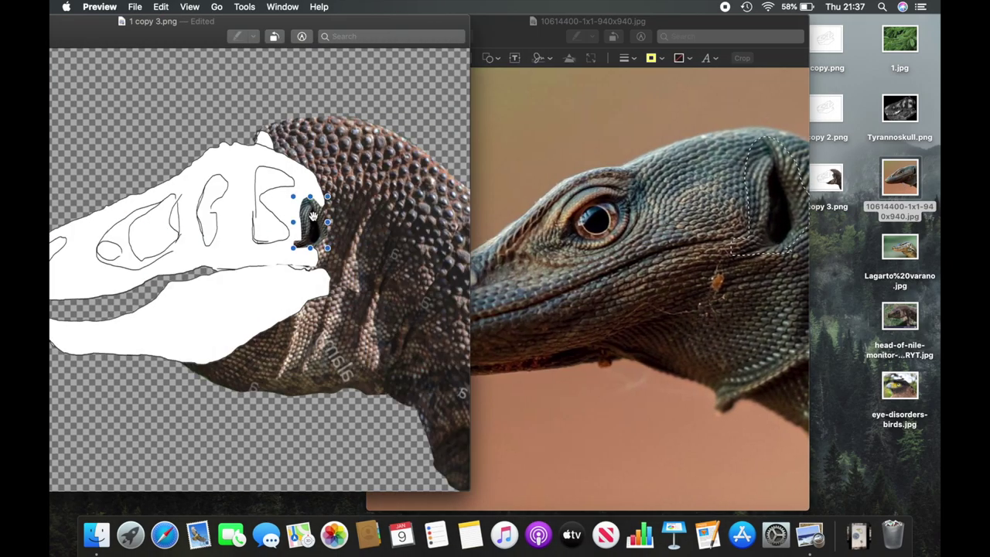
# Paste a copied lizard skin patch into the collage and stretch it across the jaw line.
pyautogui.press('super+c')
pyautogui.press('super+grave')
pyautogui.press('super+v')
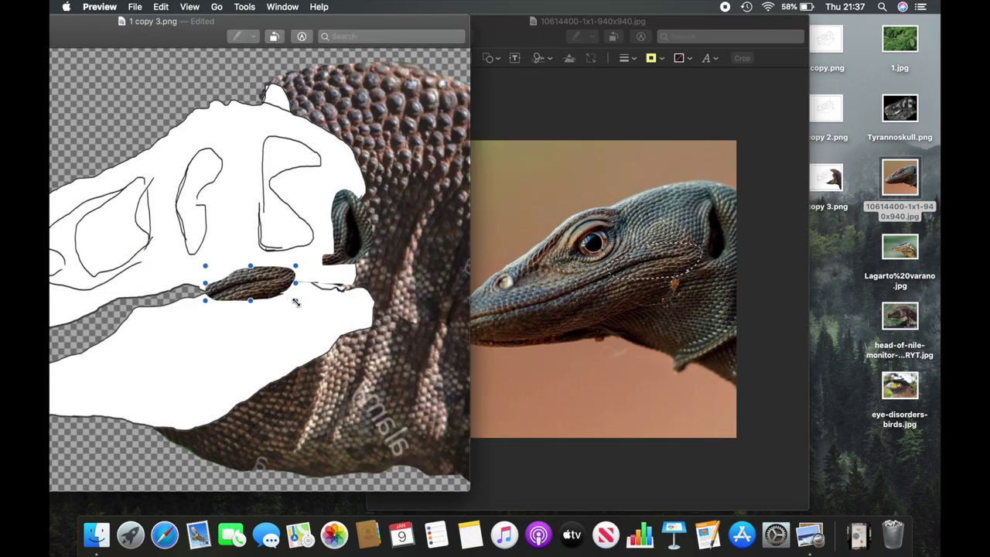
pyautogui.moveTo(298, 282); pyautogui.dragTo(356, 293)
pyautogui.click(559, 270)
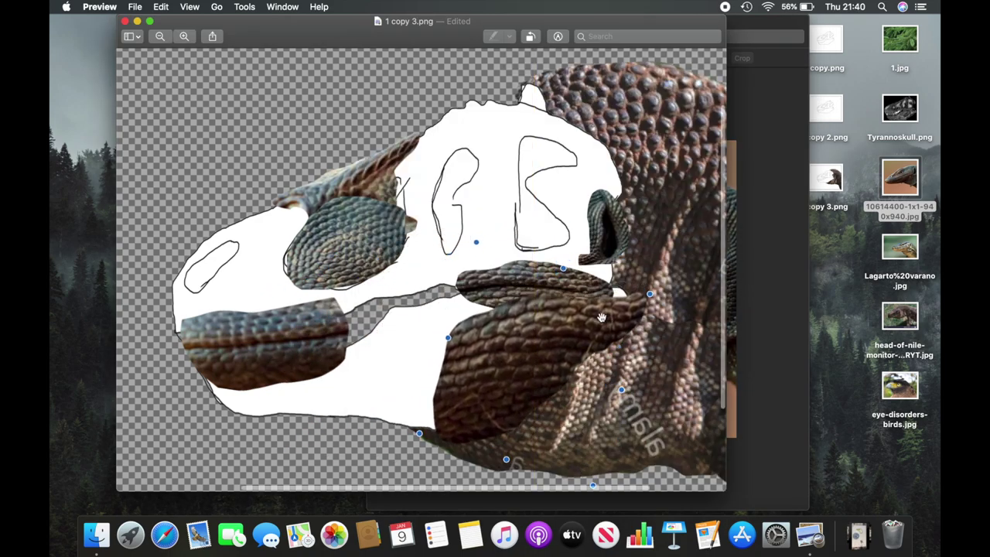
pyautogui.click(764, 313)
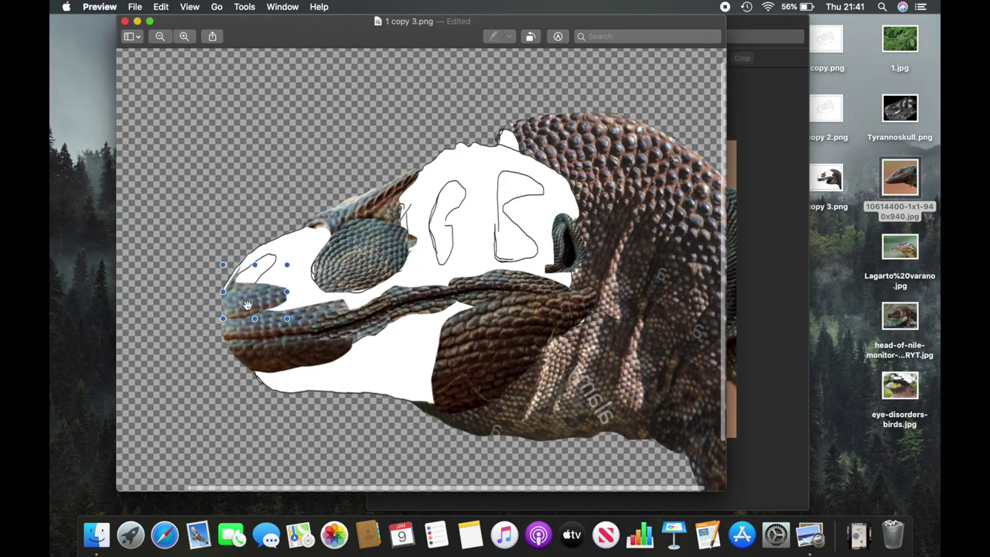
pyautogui.press('super+shift+a')
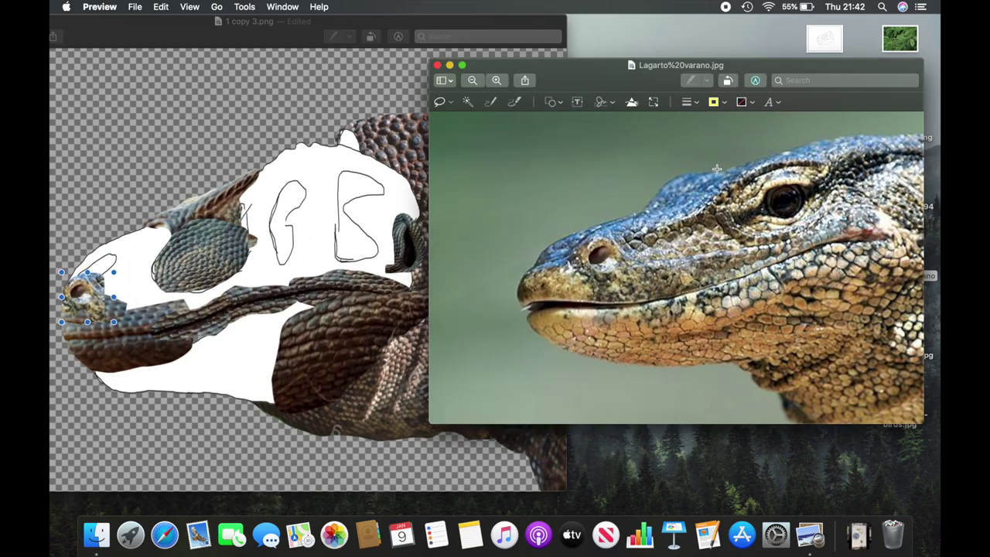
# Copy a patch along the Lagarto's jaw and paste it onto the skull collage.
pyautogui.click(260, 253)
pyautogui.scroll(5, 261, 252)
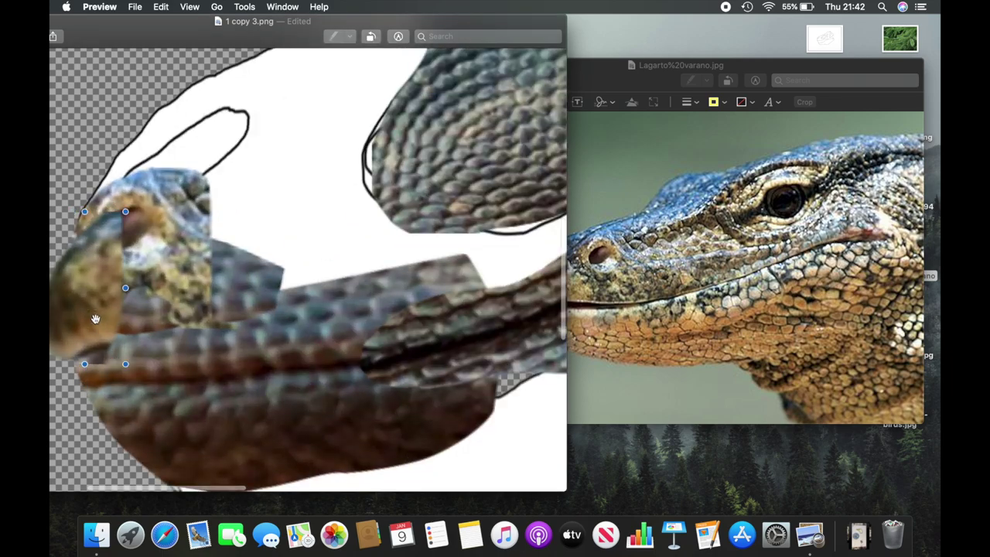
pyautogui.click(718, 301)
pyautogui.hscroll(2, 717, 301)
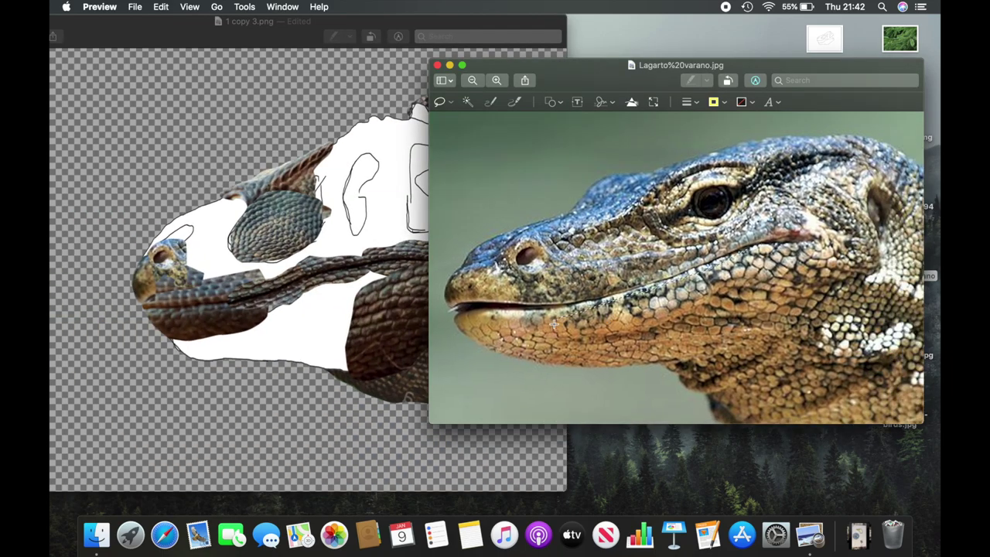
pyautogui.moveTo(732, 310); pyautogui.dragTo(639, 302)
pyautogui.press('super+c')
pyautogui.click(313, 331)
pyautogui.press('super+v')
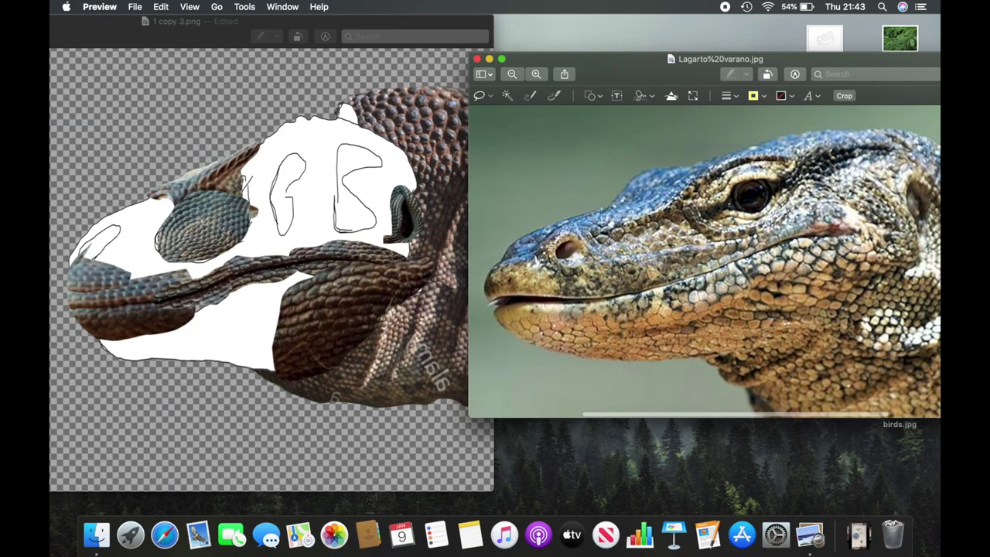
# Drag the Lagarto's lower-jaw scales and a light skin patch onto the skull's jaw.
pyautogui.click(234, 413)
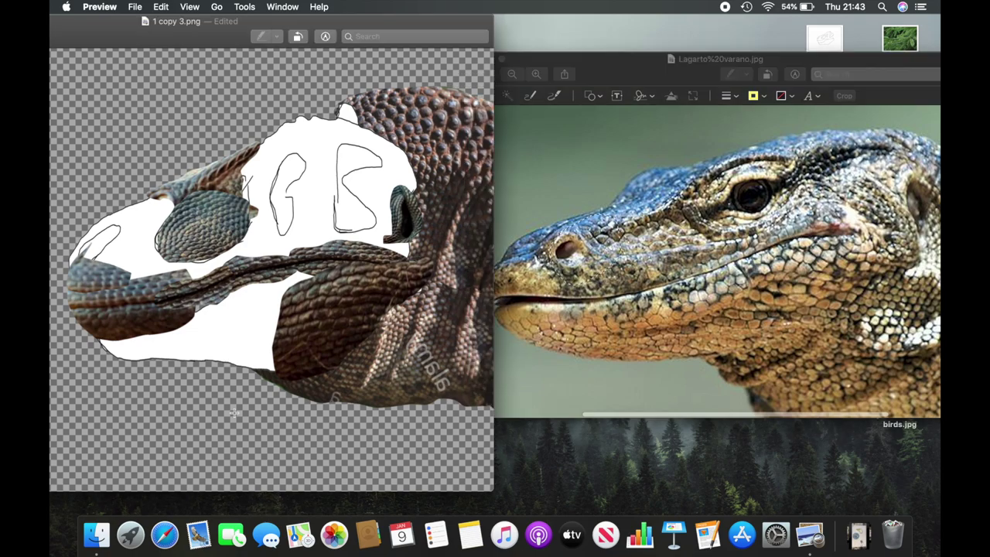
pyautogui.scroll(5, 93, 257)
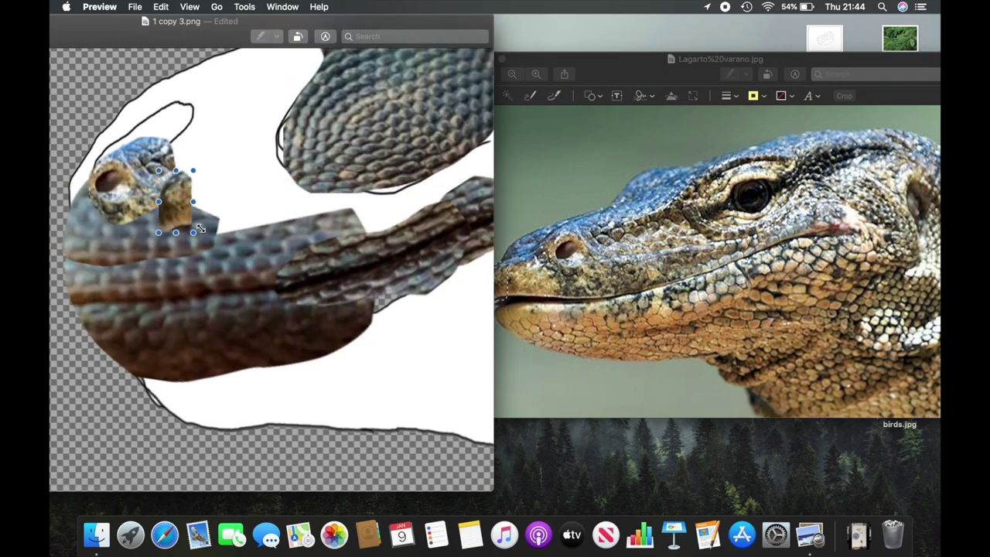
pyautogui.scroll(-5, 133, 238)
pyautogui.click(615, 333)
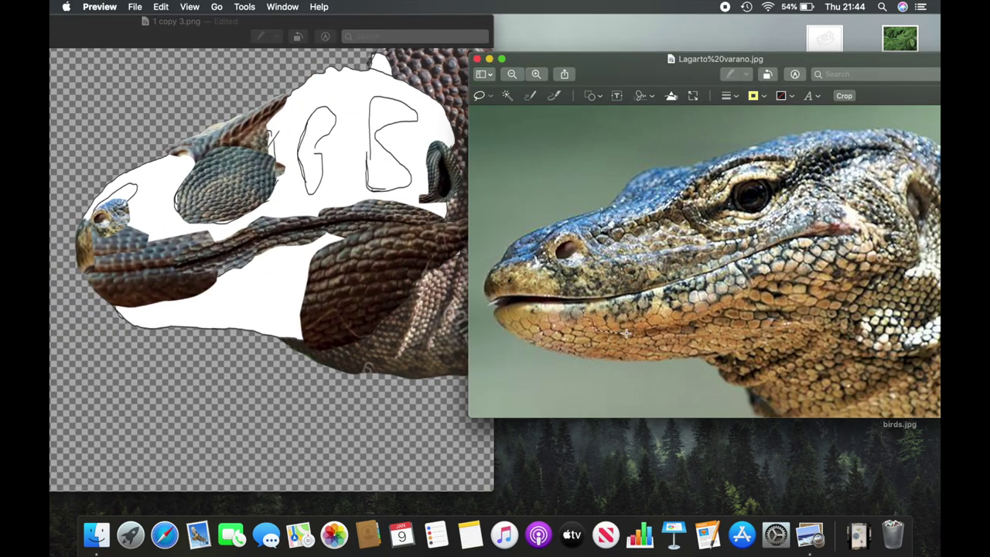
pyautogui.moveTo(700, 297)
pyautogui.mouseDown()
pyautogui.moveTo(279, 305)
pyautogui.moveTo(325, 241)
pyautogui.mouseUp()
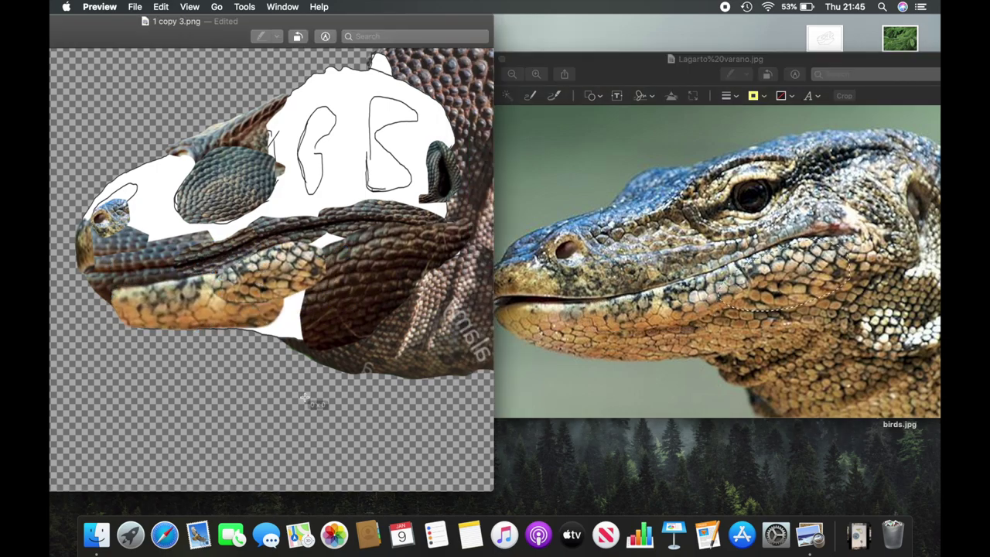
pyautogui.moveTo(745, 303); pyautogui.dragTo(301, 321)
pyautogui.click(747, 320)
pyautogui.moveTo(576, 213); pyautogui.dragTo(309, 241)
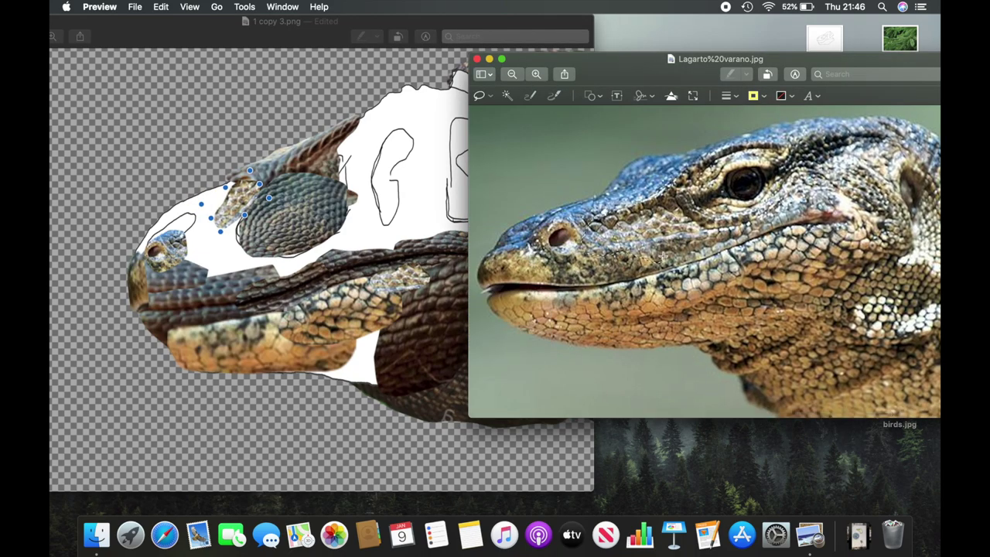
pyautogui.moveTo(235, 199); pyautogui.dragTo(234, 257)
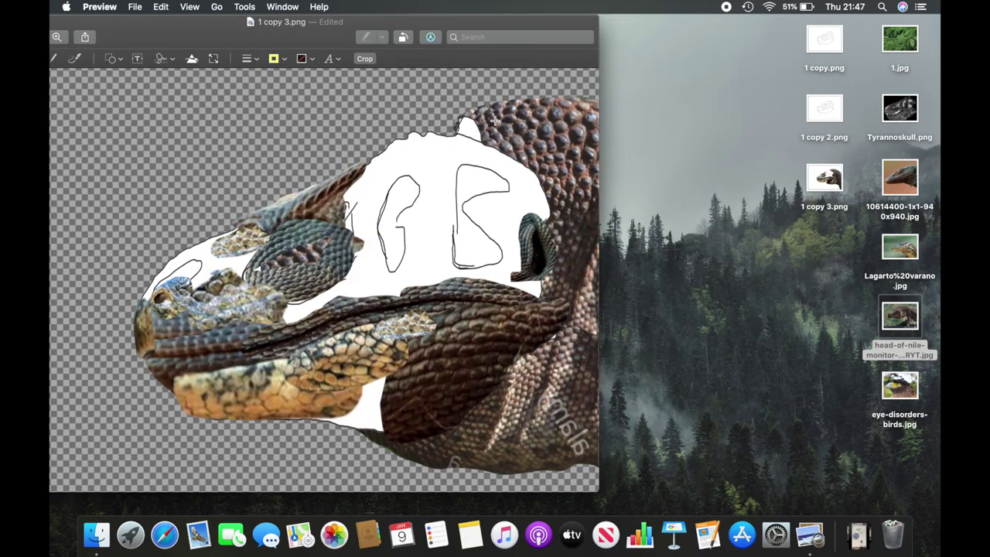
# Tilt a head piece over the brow, position another pasted lizard piece, and select the lizard's eye.
pyautogui.hscroll(5, 350, 150)
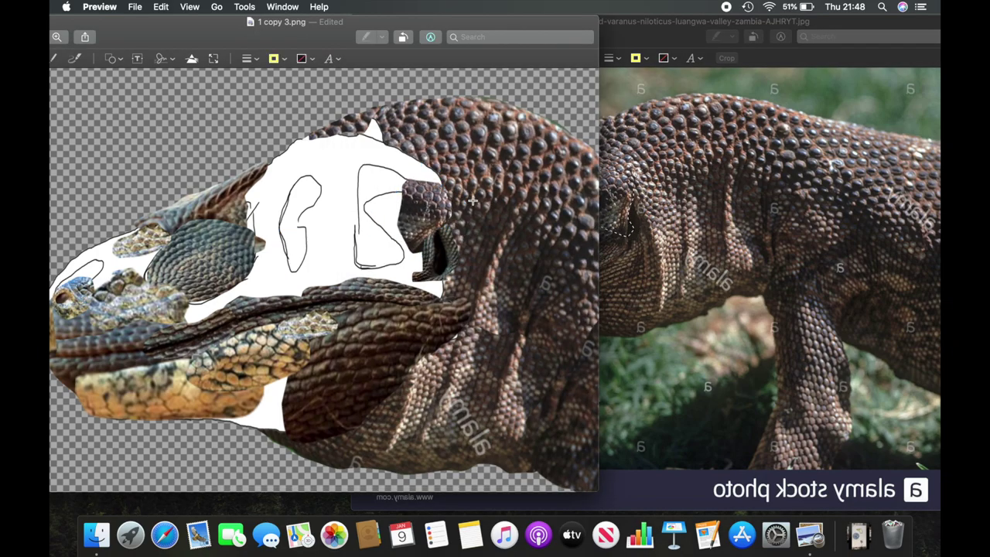
pyautogui.moveTo(438, 202); pyautogui.dragTo(427, 184)
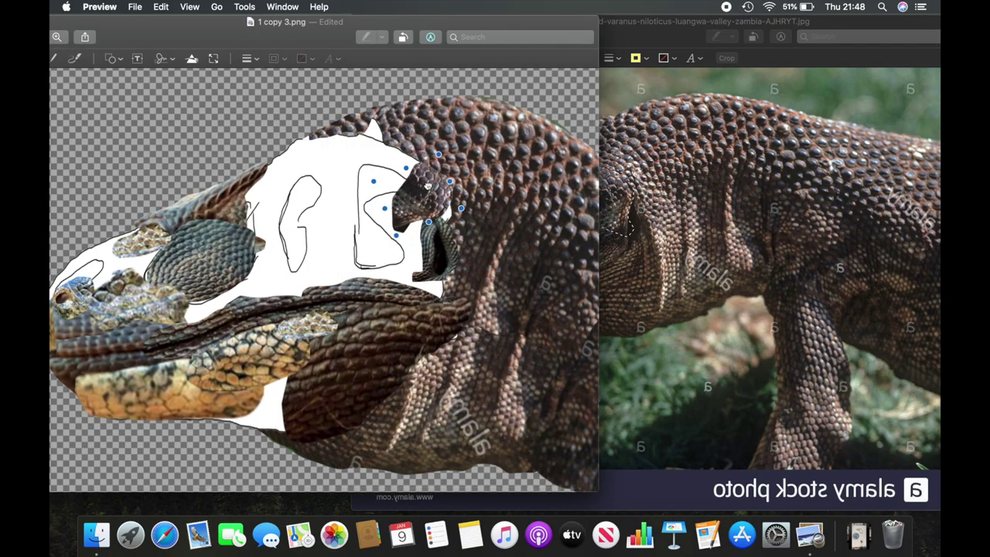
pyautogui.click(599, 270)
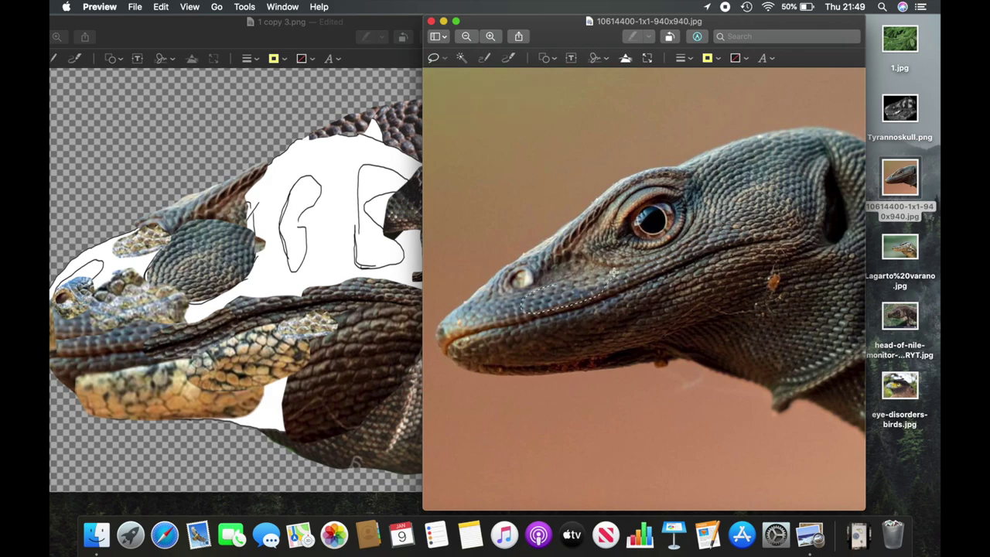
pyautogui.click(232, 294)
pyautogui.press('super+v')
pyautogui.moveTo(228, 298); pyautogui.dragTo(244, 301)
pyautogui.click(645, 303)
pyautogui.moveTo(645, 271); pyautogui.dragTo(630, 255)
pyautogui.click(427, 369)
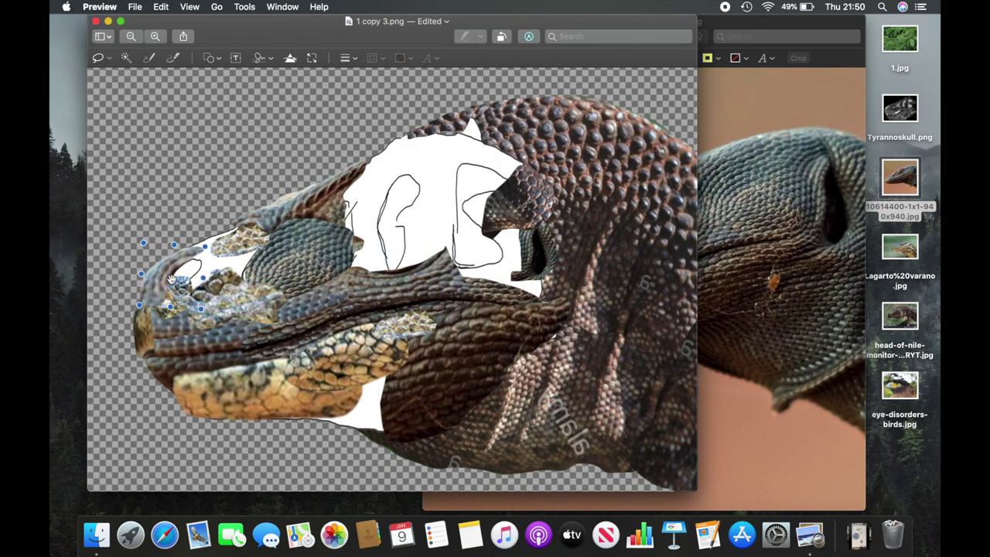
# Move the pasted piece toward the snout and paste further lizard patches into the collage.
pyautogui.press('super+grave')
pyautogui.moveTo(176, 308); pyautogui.dragTo(246, 230)
pyautogui.press('super+grave')
pyautogui.press('super+grave')
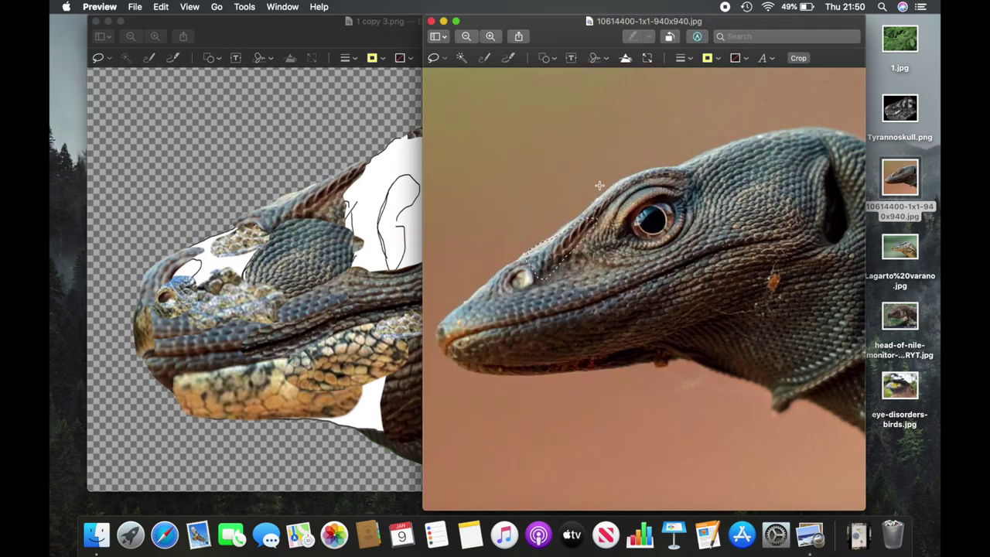
pyautogui.click(280, 233)
pyautogui.press('super+v')
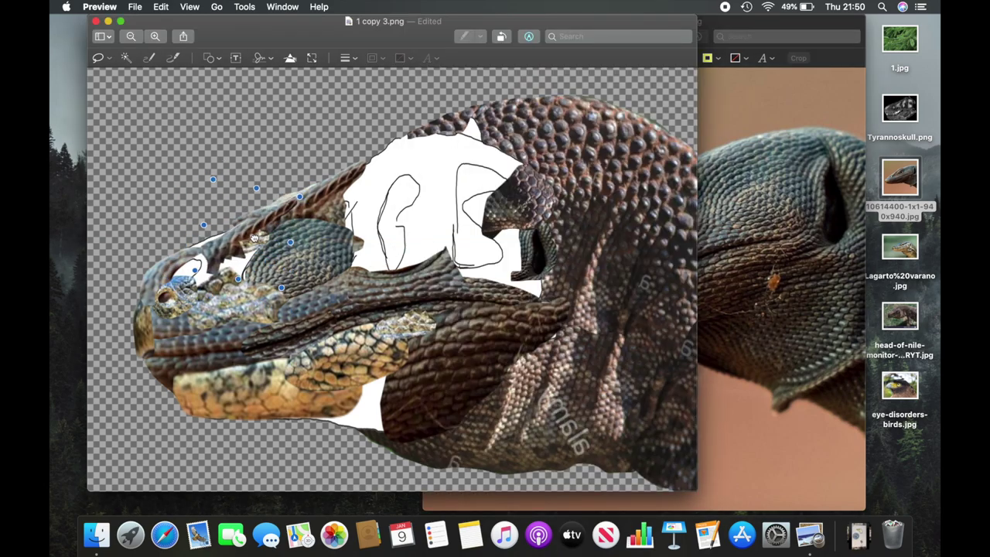
pyautogui.click(280, 310)
pyautogui.press('super+v')
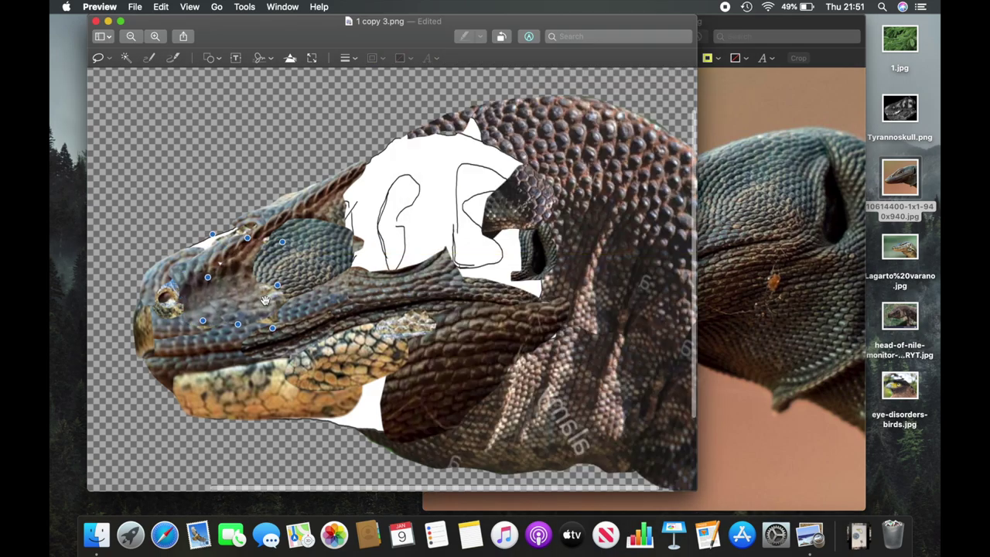
# Copy the brown lizard's eye and place it over the collage's eye area.
pyautogui.click(799, 267)
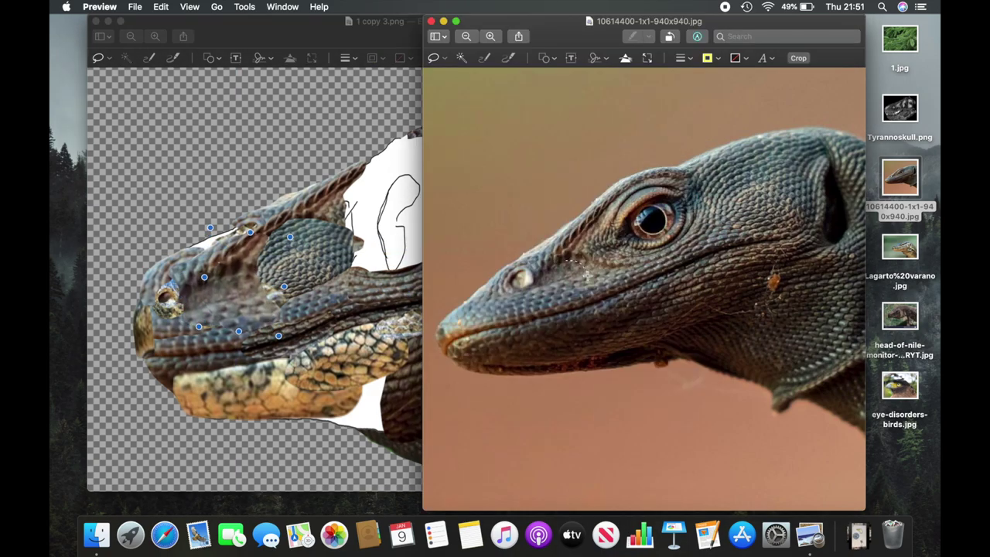
pyautogui.moveTo(584, 268); pyautogui.dragTo(574, 263)
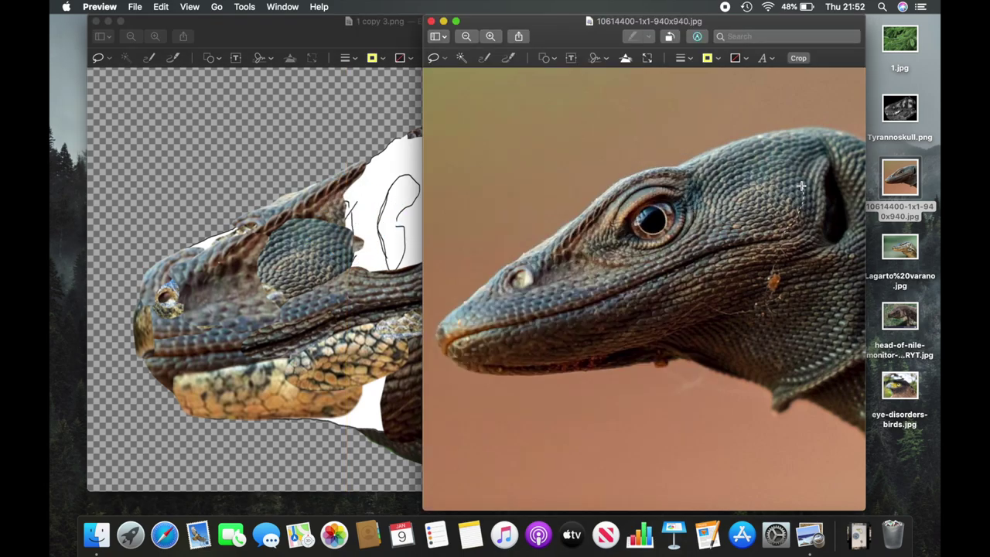
pyautogui.click(351, 112)
pyautogui.press('super+v')
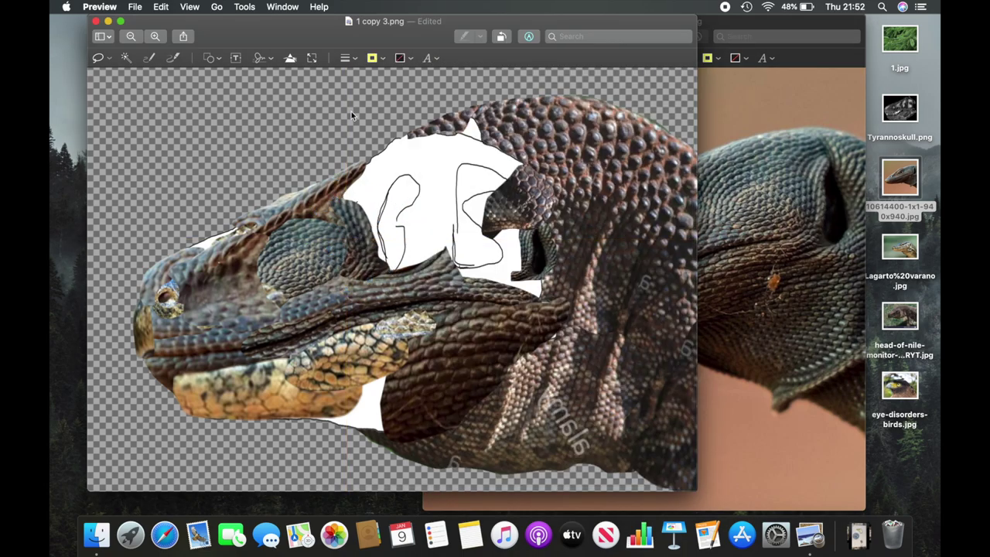
pyautogui.hscroll(3, 351, 170)
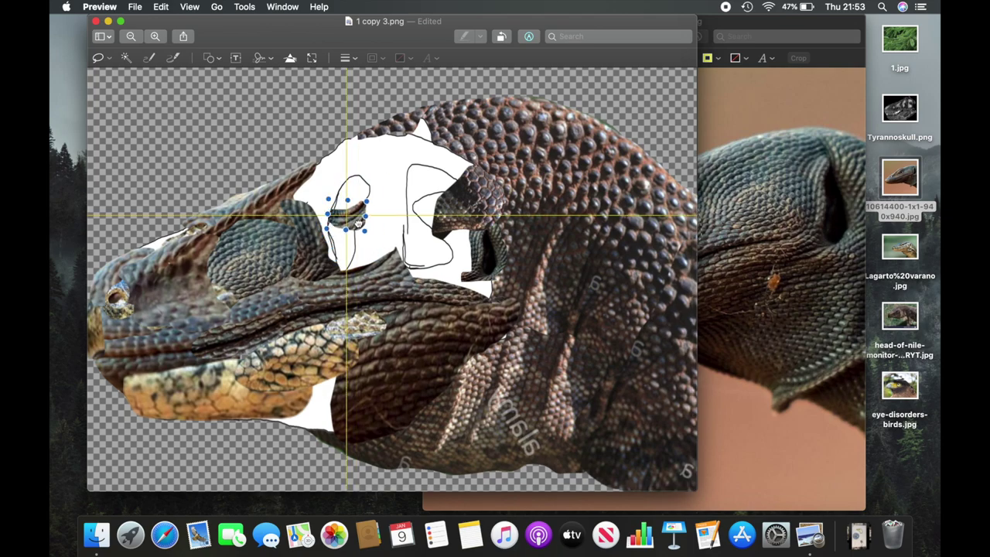
pyautogui.click(756, 268)
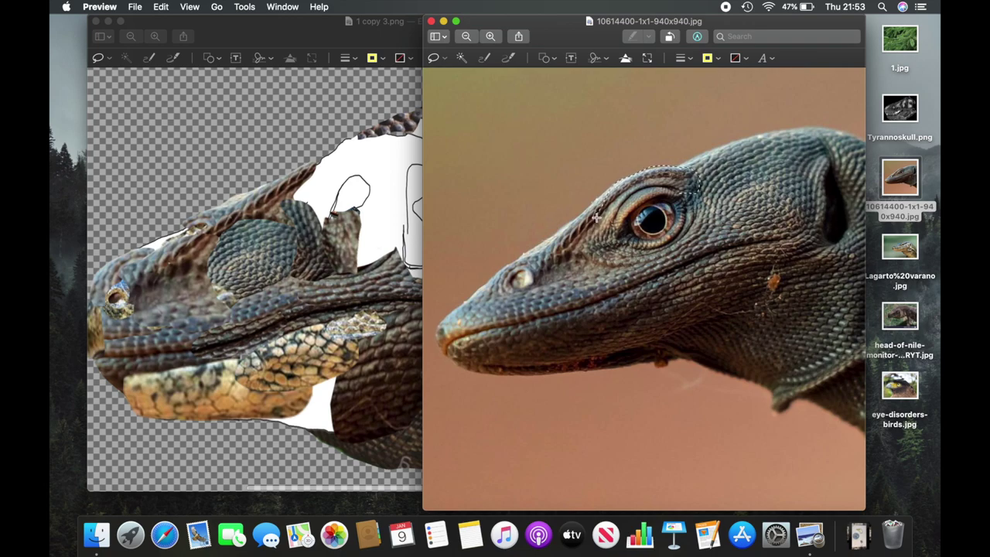
pyautogui.moveTo(596, 218); pyautogui.dragTo(600, 229)
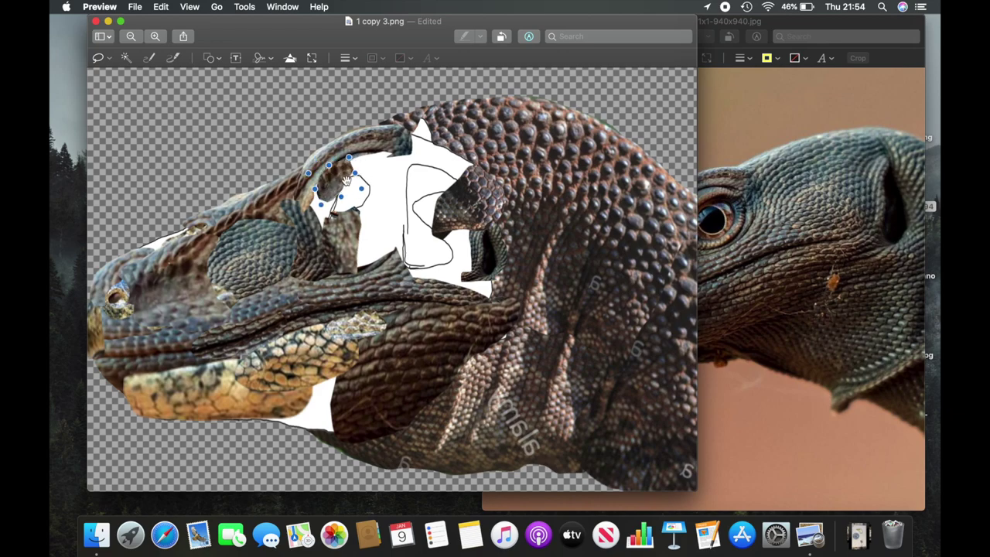
pyautogui.moveTo(347, 181)
pyautogui.mouseDown()
pyautogui.moveTo(315, 194)
pyautogui.moveTo(380, 209)
pyautogui.mouseUp()
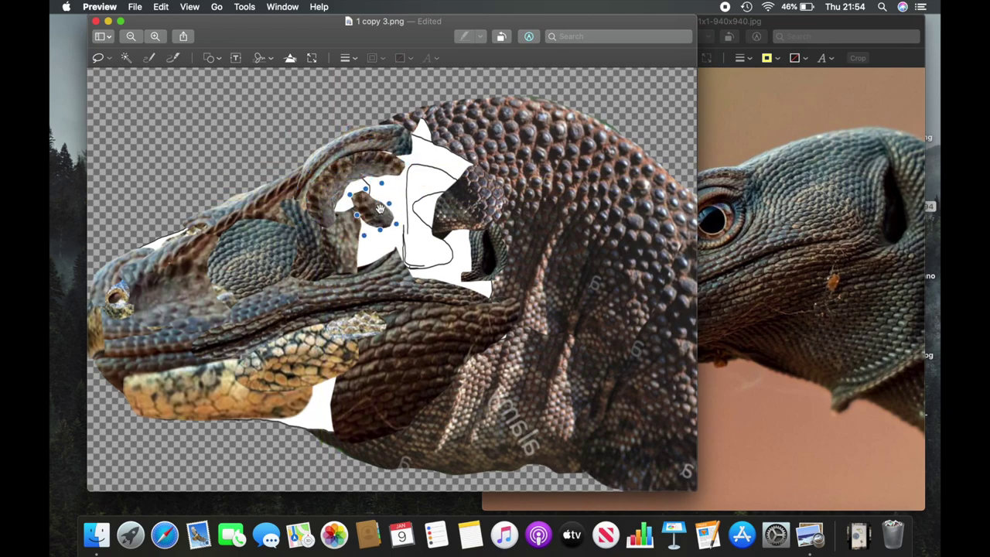
# Paste a brown lizard scale patch over the brow gap.
pyautogui.scroll(3, 379, 209)
pyautogui.click(835, 250)
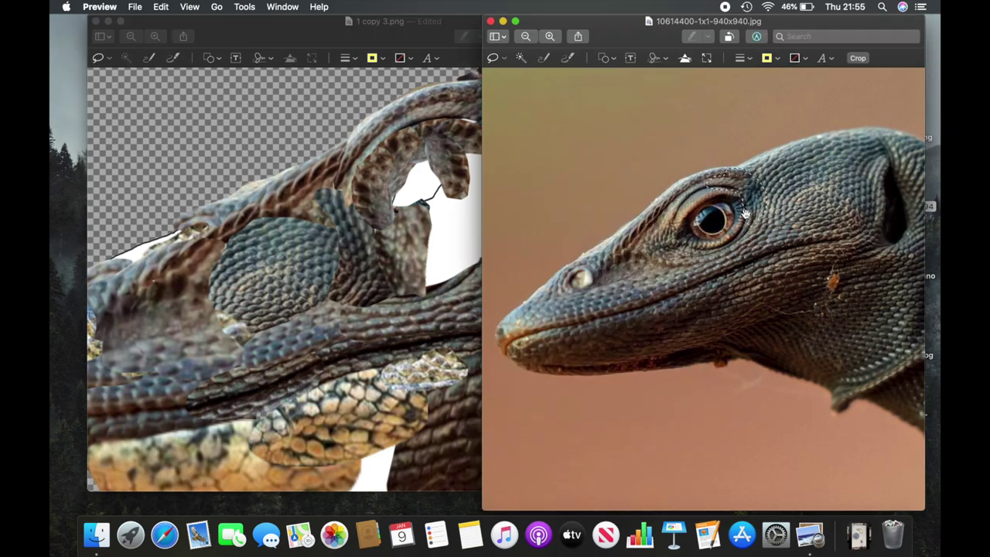
pyautogui.click(456, 224)
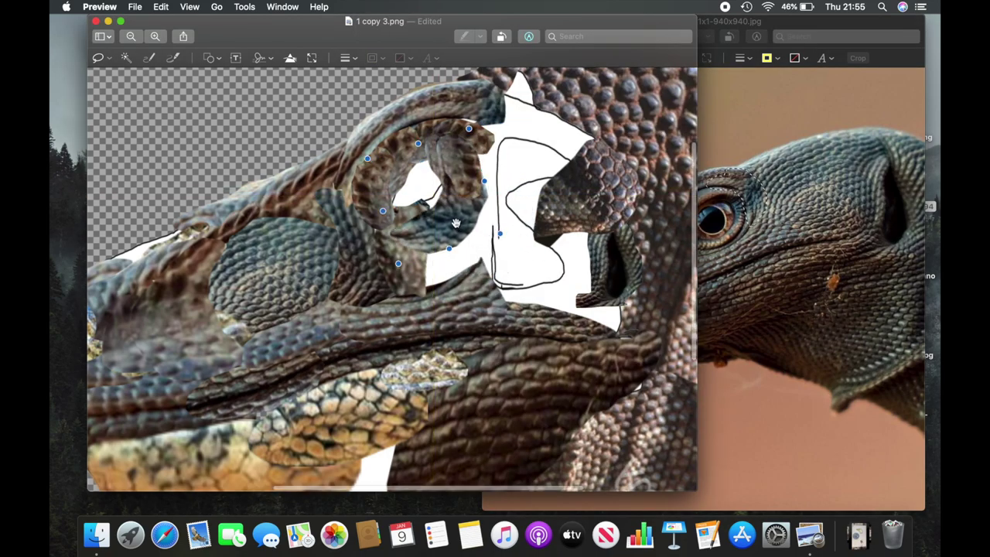
pyautogui.click(874, 208)
pyautogui.moveTo(883, 217); pyautogui.dragTo(850, 236)
pyautogui.press('super+c')
pyautogui.click(433, 231)
pyautogui.press('super+v')
pyautogui.moveTo(395, 252); pyautogui.dragTo(437, 153)
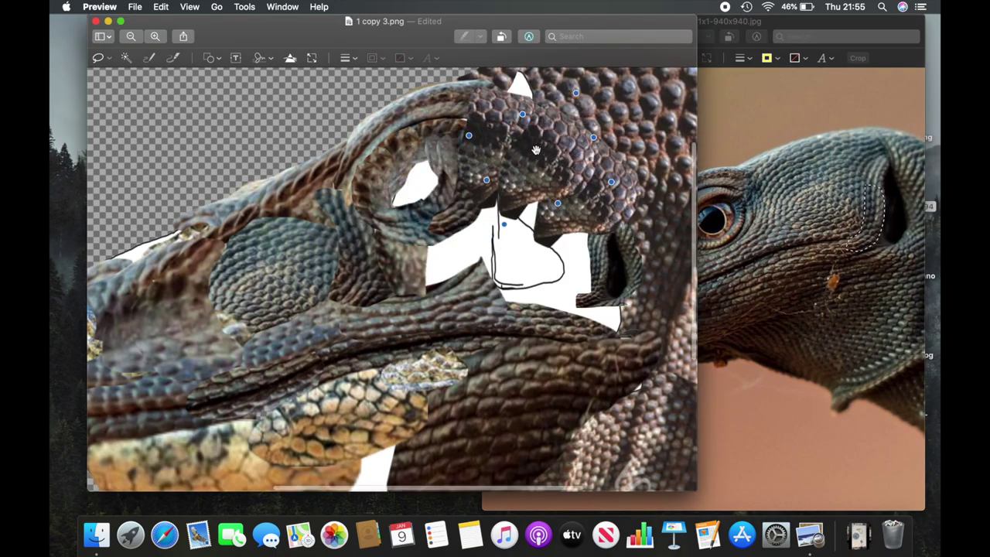
pyautogui.press('super+minus')
# Paste two more brown lizard scale patches, moving one down into place.
pyautogui.click(773, 309)
pyautogui.press('super+c')
pyautogui.click(369, 246)
pyautogui.press('super+v')
pyautogui.click(893, 324)
pyautogui.press('super+c')
pyautogui.click(541, 332)
pyautogui.press('super+v')
pyautogui.moveTo(430, 308); pyautogui.dragTo(443, 376)
# Add further brown lizard scale patches, dragging one onto the head.
pyautogui.click(740, 288)
pyautogui.press('super+c')
pyautogui.click(433, 386)
pyautogui.press('super+v')
pyautogui.moveTo(436, 402); pyautogui.dragTo(282, 377)
pyautogui.click(711, 364)
pyautogui.press('super+c')
pyautogui.click(309, 364)
pyautogui.press('super+v')
# Position a final scale patch, close the brown lizard photo and open the Nile monitor head photo.
pyautogui.click(738, 248)
pyautogui.press('super+c')
pyautogui.click(464, 256)
pyautogui.press('super+v')
pyautogui.moveTo(495, 247); pyautogui.dragTo(503, 256)
pyautogui.click(738, 232)
pyautogui.click(472, 231)
pyautogui.click(738, 232)
pyautogui.press('super+w')
pyautogui.doubleClick(899, 317)
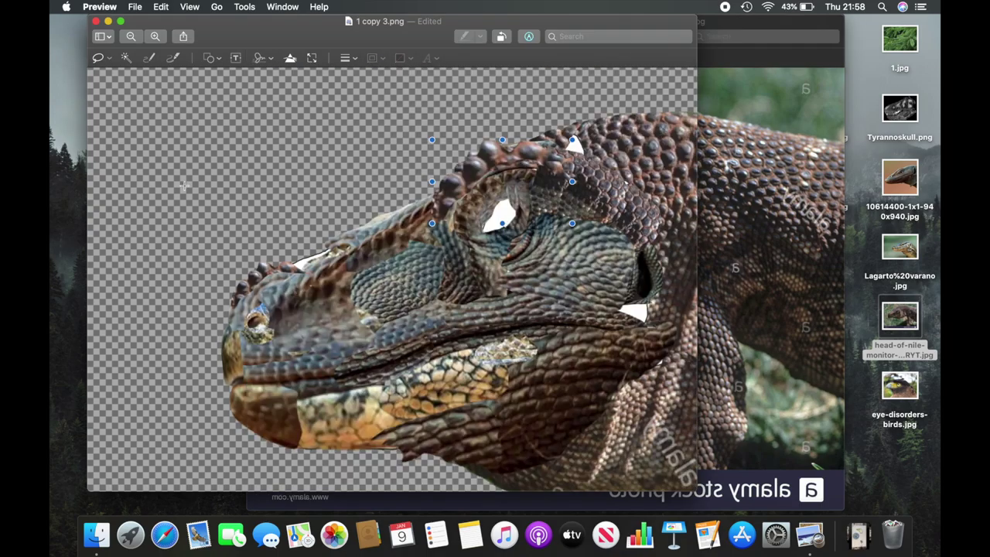
# Move the pasted Nile monitor scale patch down toward the snout.
pyautogui.moveTo(535, 168); pyautogui.dragTo(382, 220)
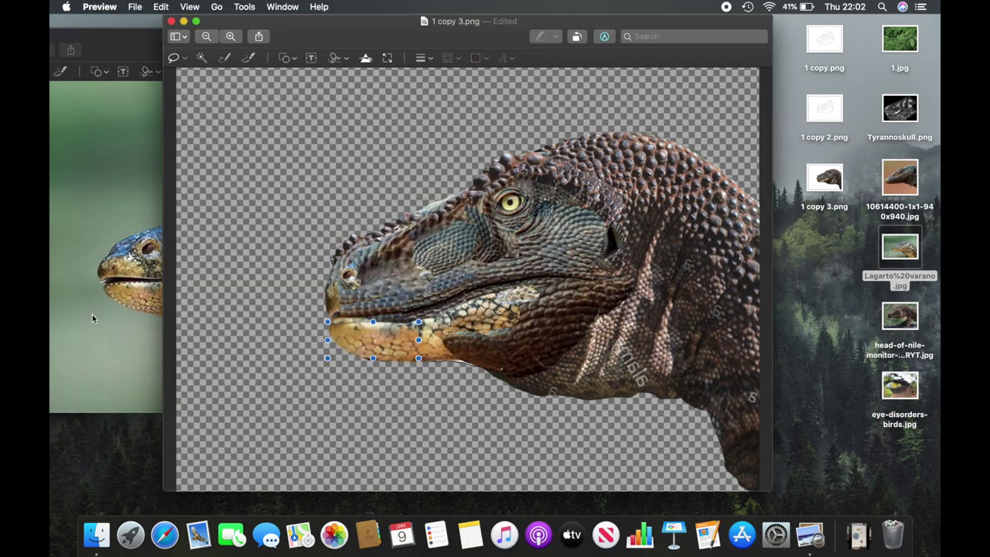
# Switch to the other lizard photo for the lower-jaw scales.
pyautogui.press('super+grave')
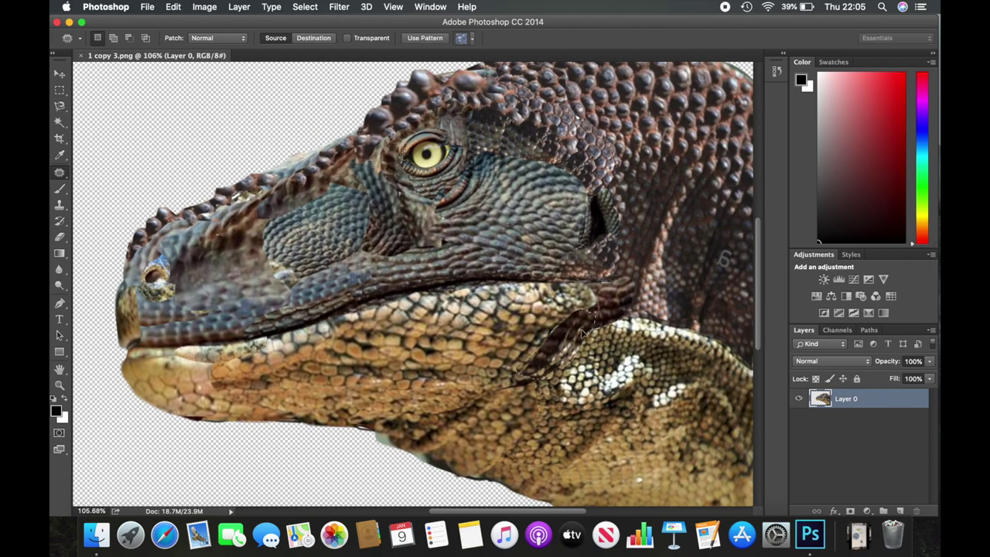
# Patch the nostril seam with nearby scale texture and deselect.
pyautogui.moveTo(155, 267); pyautogui.dragTo(166, 265)
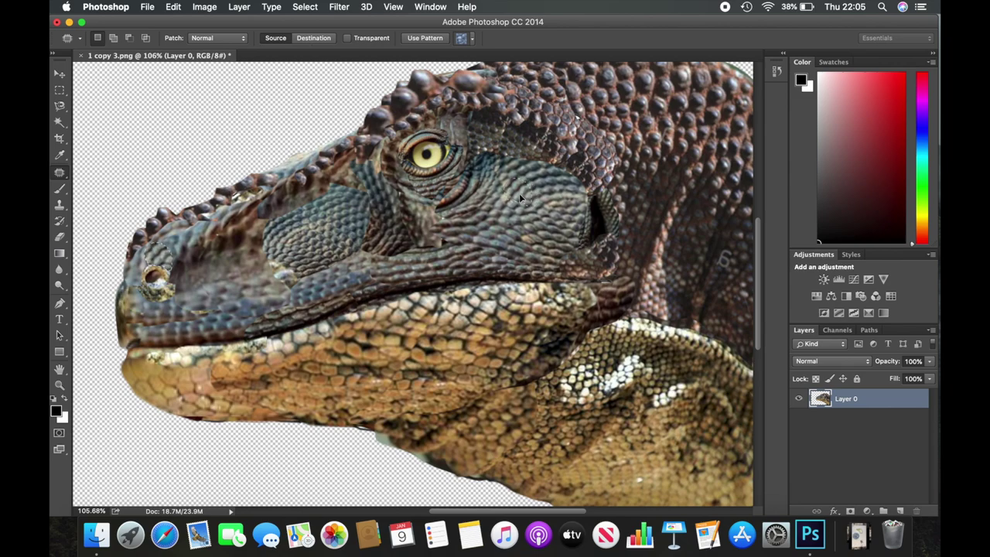
pyautogui.moveTo(188, 287); pyautogui.dragTo(229, 298)
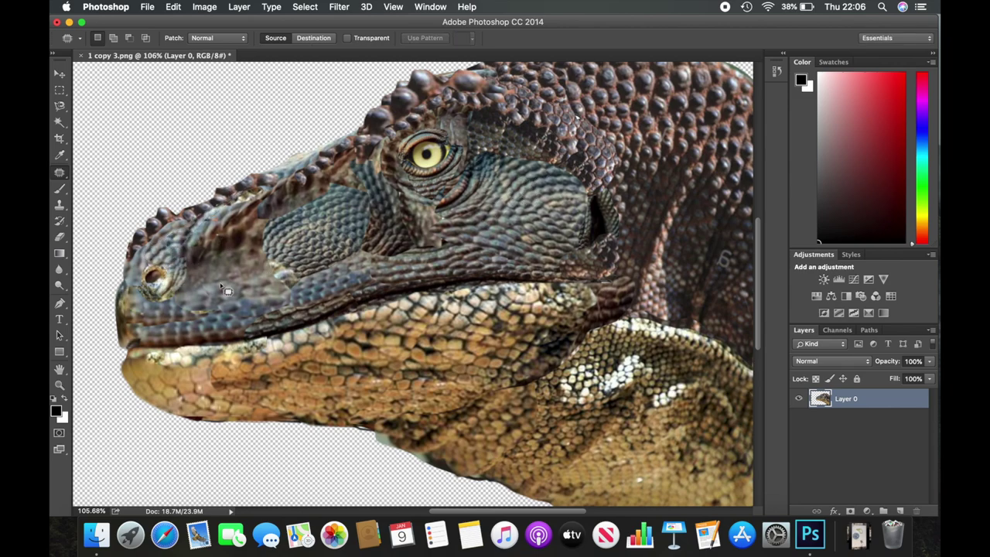
pyautogui.scroll(2, 333, 151)
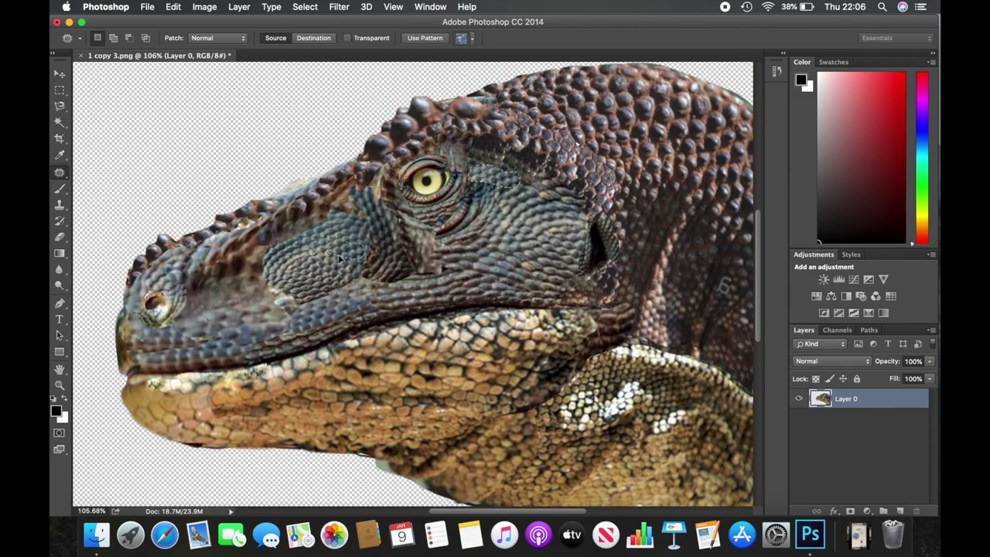
pyautogui.press('super+d')
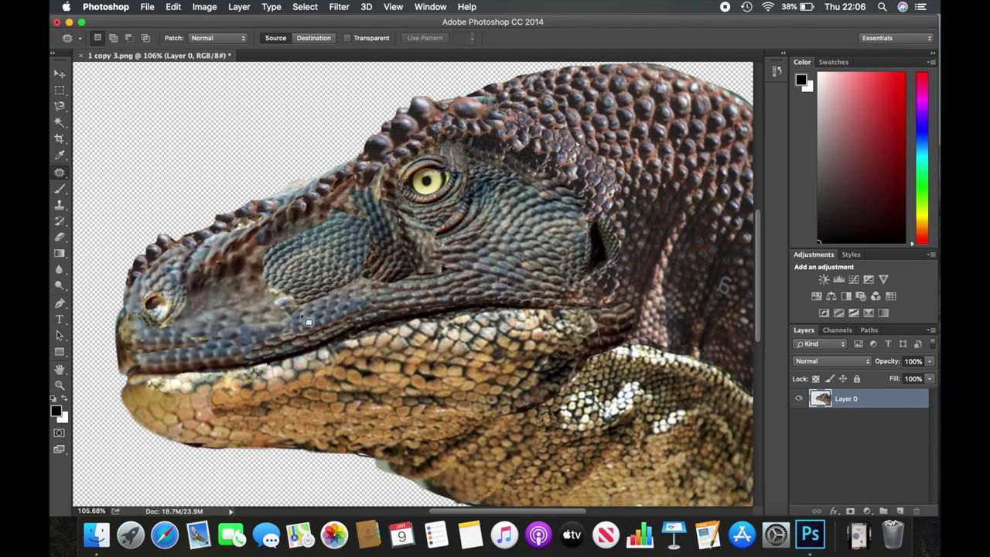
# Patch the cheek, throat and under-eye seams with surrounding scale texture.
pyautogui.moveTo(260, 259); pyautogui.dragTo(311, 305)
pyautogui.moveTo(447, 280); pyautogui.dragTo(447, 280)
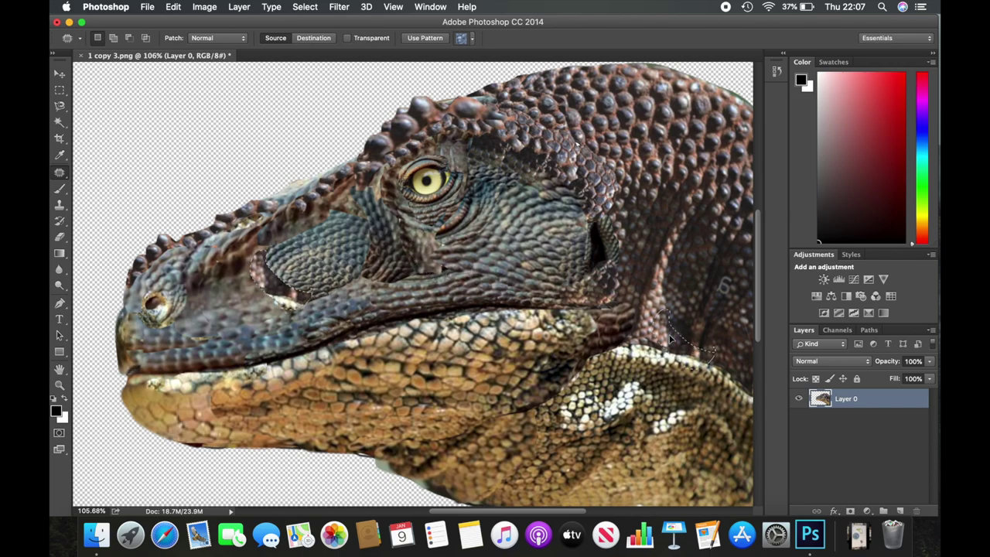
pyautogui.moveTo(511, 414); pyautogui.dragTo(562, 392)
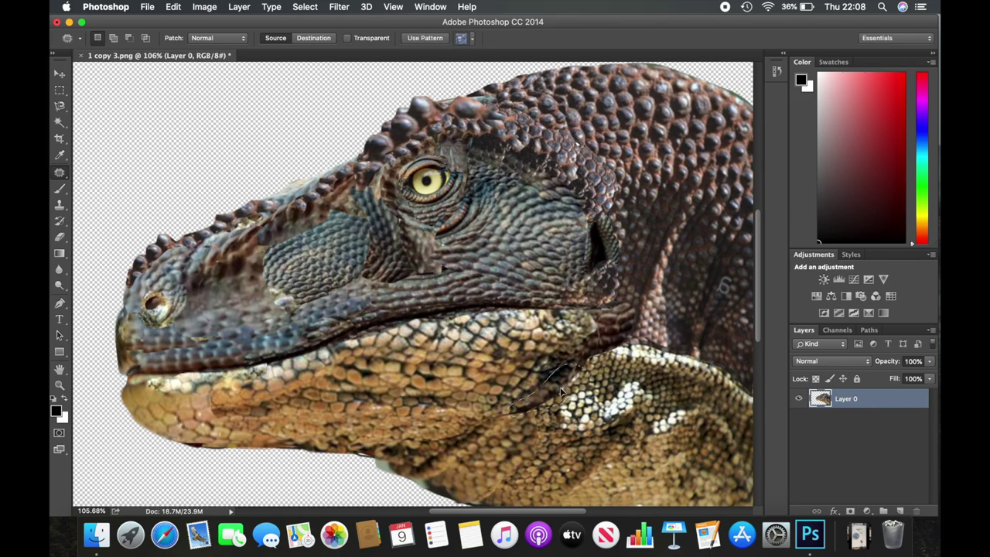
pyautogui.moveTo(403, 190); pyautogui.dragTo(515, 243)
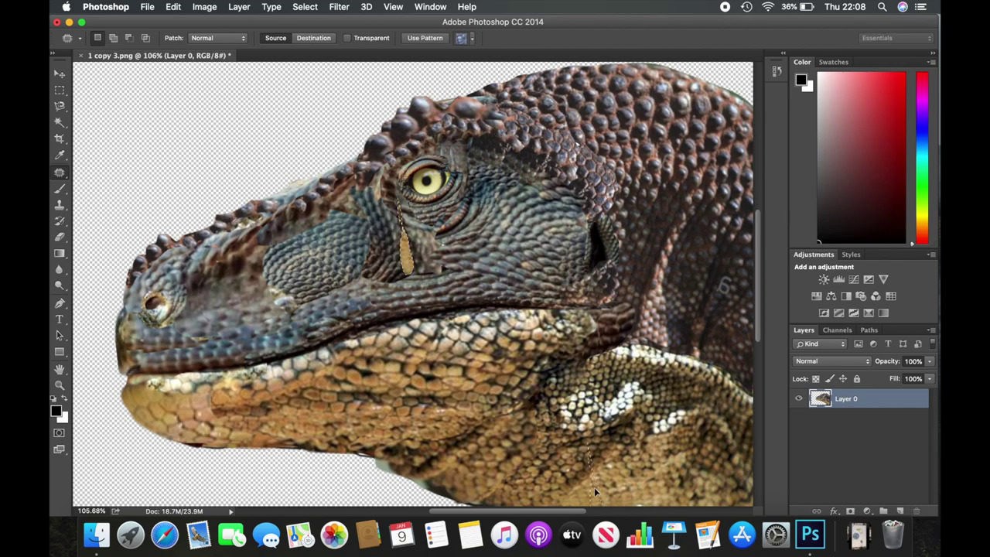
pyautogui.moveTo(425, 292); pyautogui.dragTo(390, 446)
pyautogui.hotkey('ctrl', 'd')
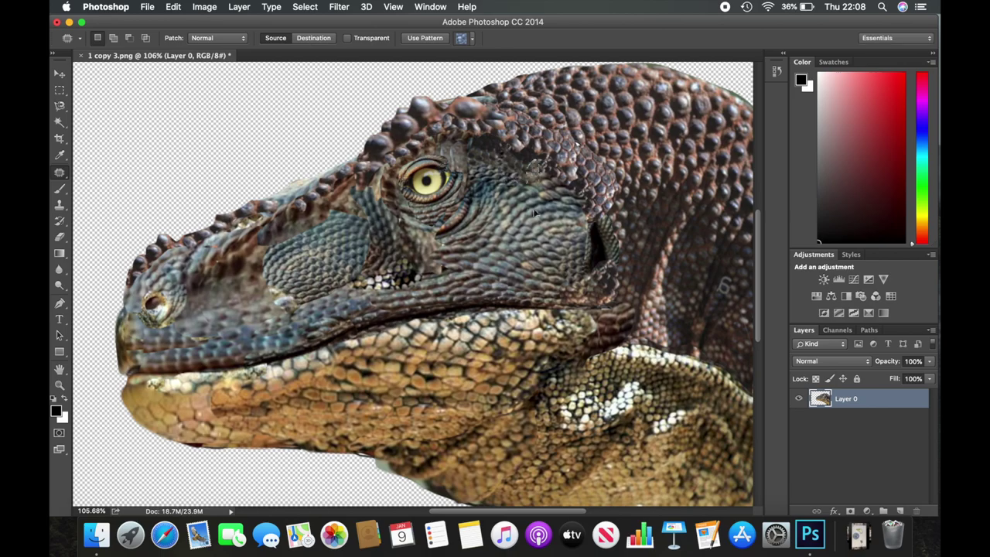
pyautogui.scroll(2, 539, 170)
# Move around the head and mark a seam area on the snout to patch.
pyautogui.scroll(-3, 459, 261)
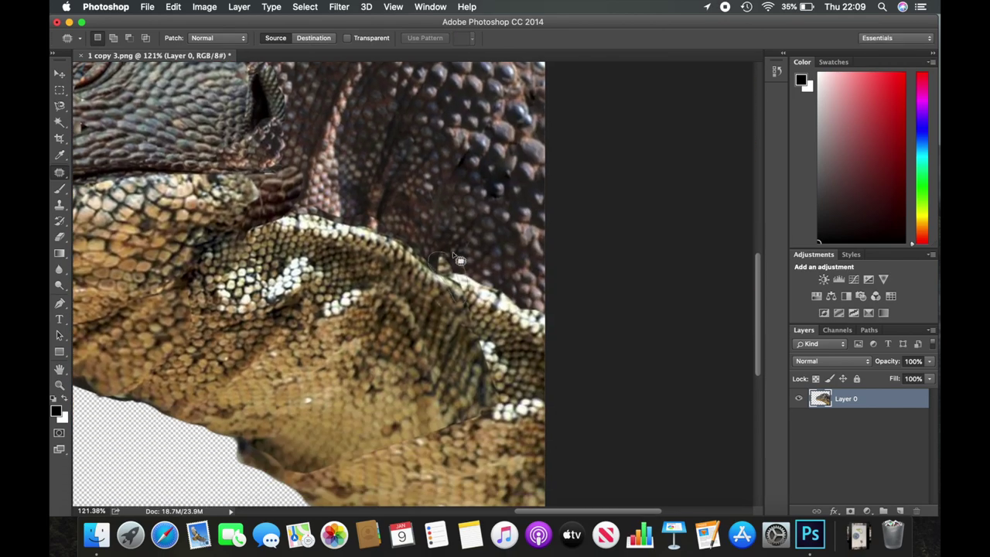
pyautogui.scroll(-3, 461, 261)
pyautogui.scroll(6, 470, 317)
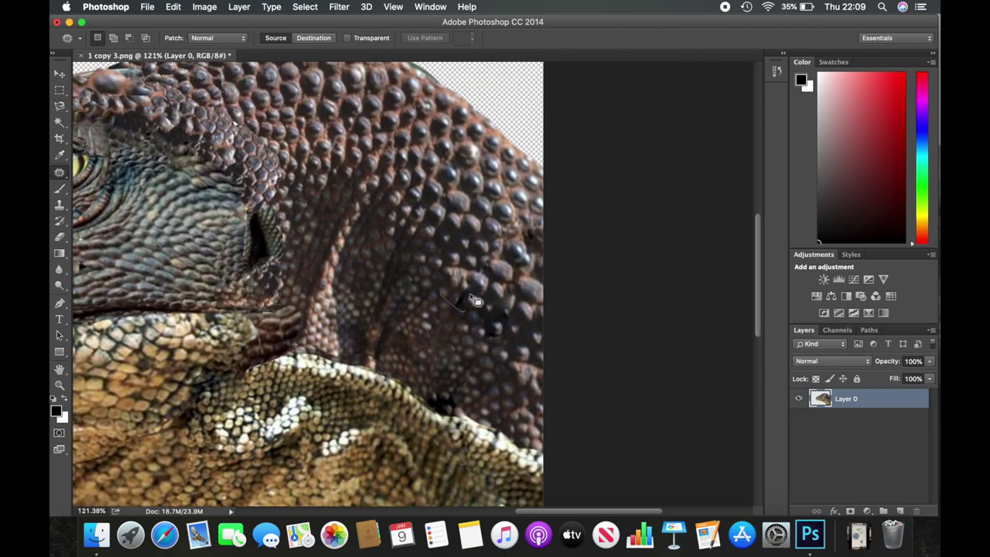
pyautogui.scroll(3, 470, 317)
pyautogui.hscroll(-5, 470, 317)
pyautogui.hscroll(-8, 490, 137)
pyautogui.scroll(-3, 490, 137)
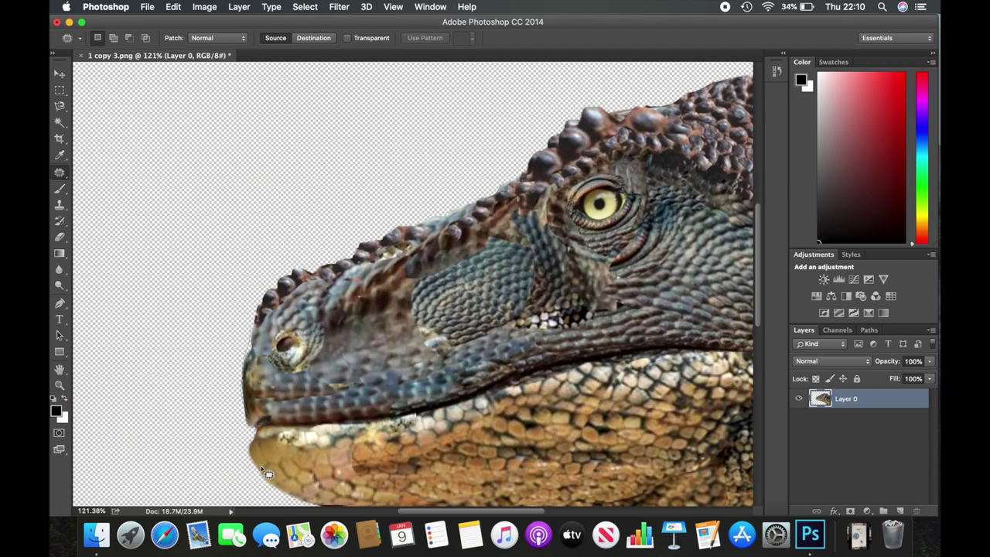
pyautogui.scroll(-3, 262, 467)
pyautogui.hscroll(3, 270, 417)
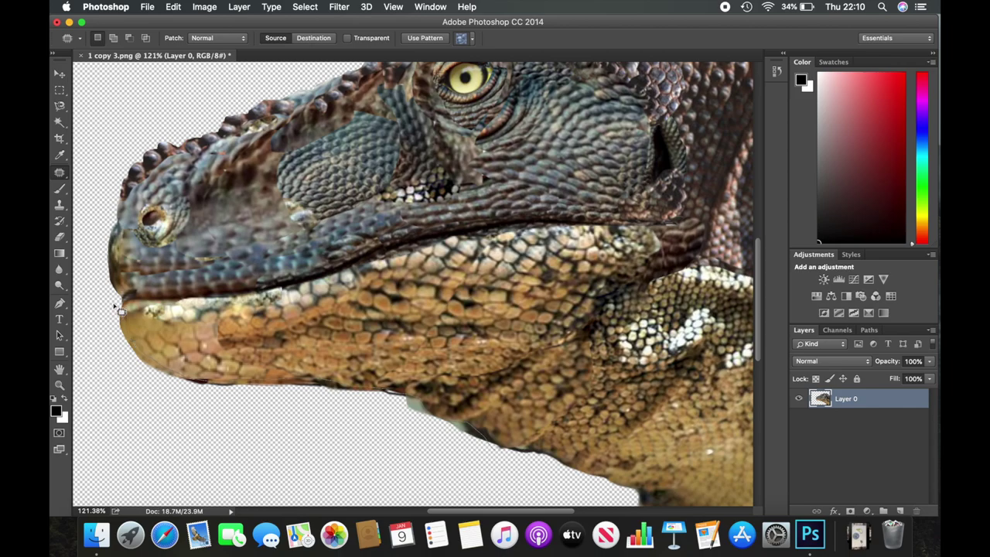
pyautogui.scroll(-2, 120, 309)
pyautogui.scroll(-2, 120, 309)
pyautogui.scroll(-2, 119, 309)
pyautogui.scroll(4, 403, 177)
pyautogui.moveTo(403, 177); pyautogui.dragTo(398, 172)
# Cover the jaw seam with nearby scale texture, then undo to restore the lower neck outline.
pyautogui.scroll(-2, 377, 273)
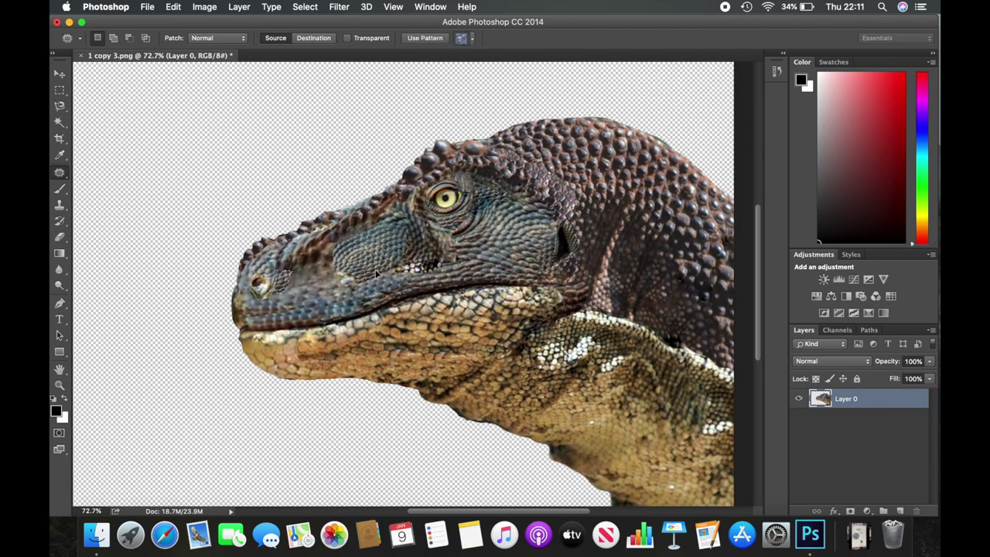
pyautogui.scroll(2, 303, 290)
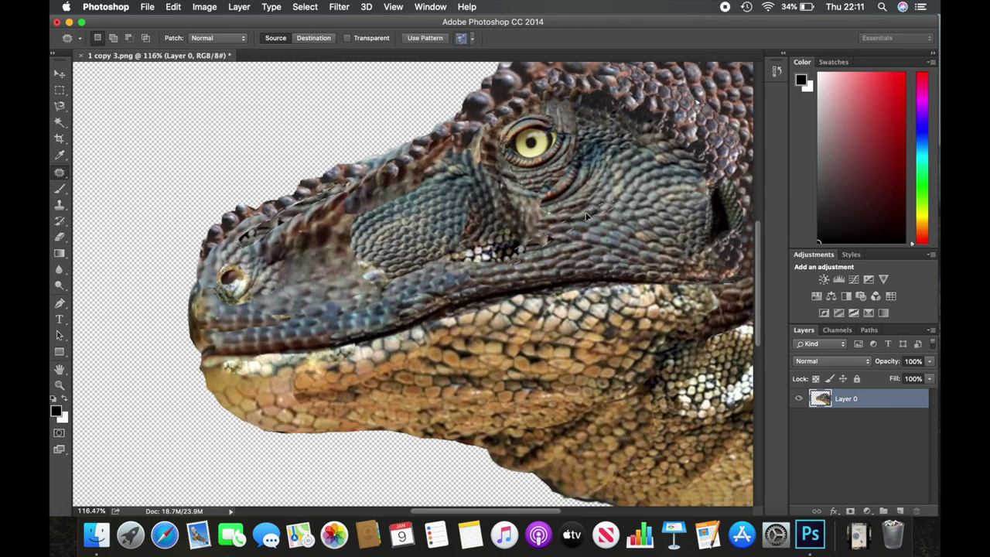
pyautogui.click(531, 242)
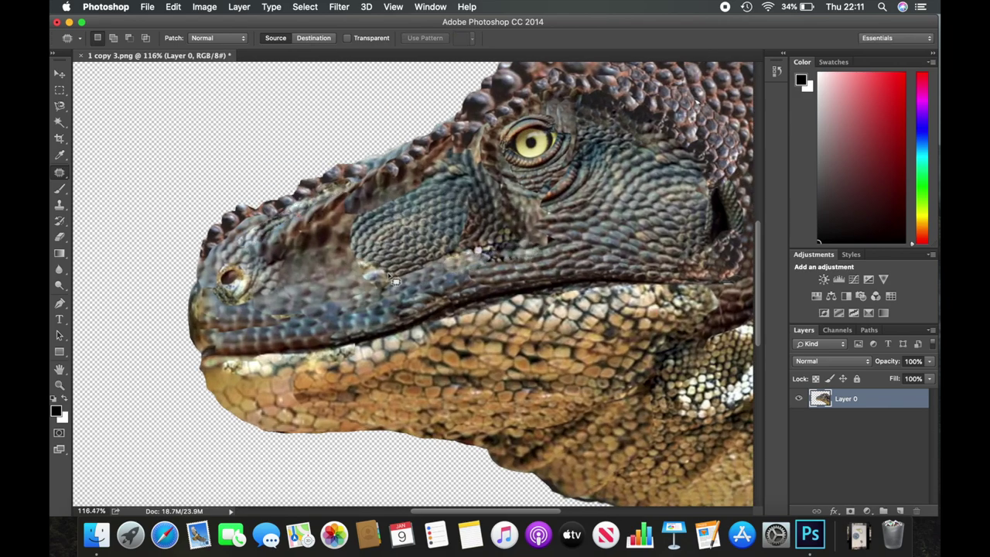
pyautogui.moveTo(368, 324); pyautogui.dragTo(280, 331)
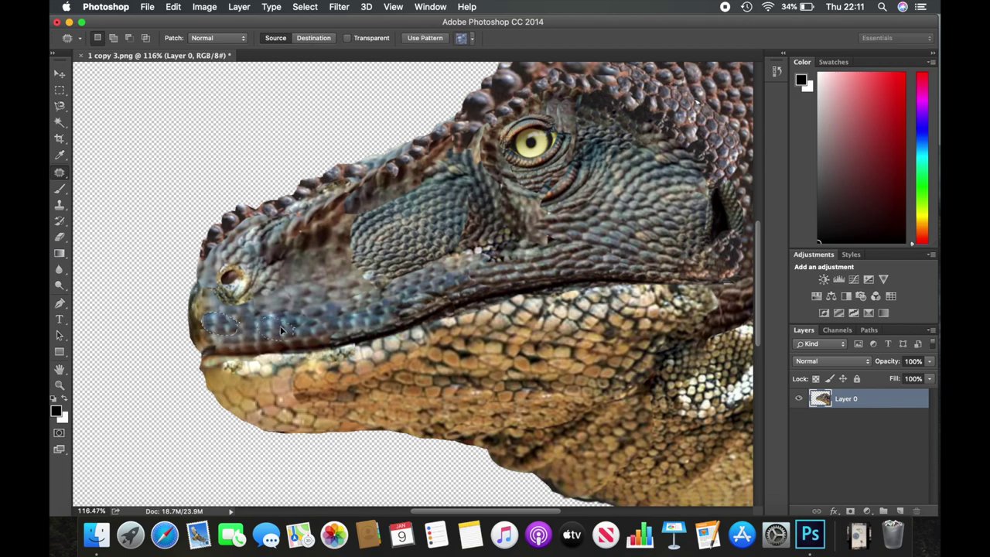
pyautogui.scroll(-3, 289, 335)
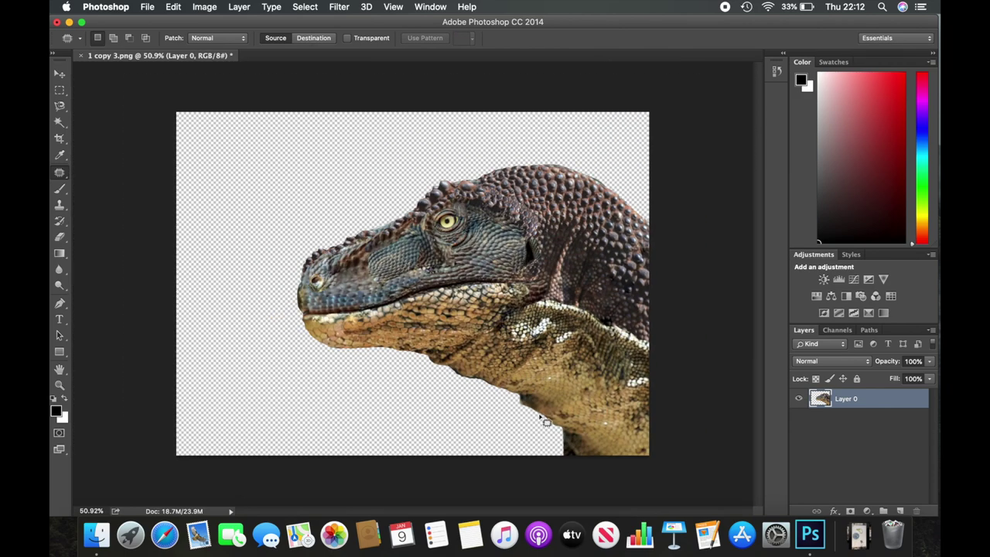
pyautogui.press('super+z')
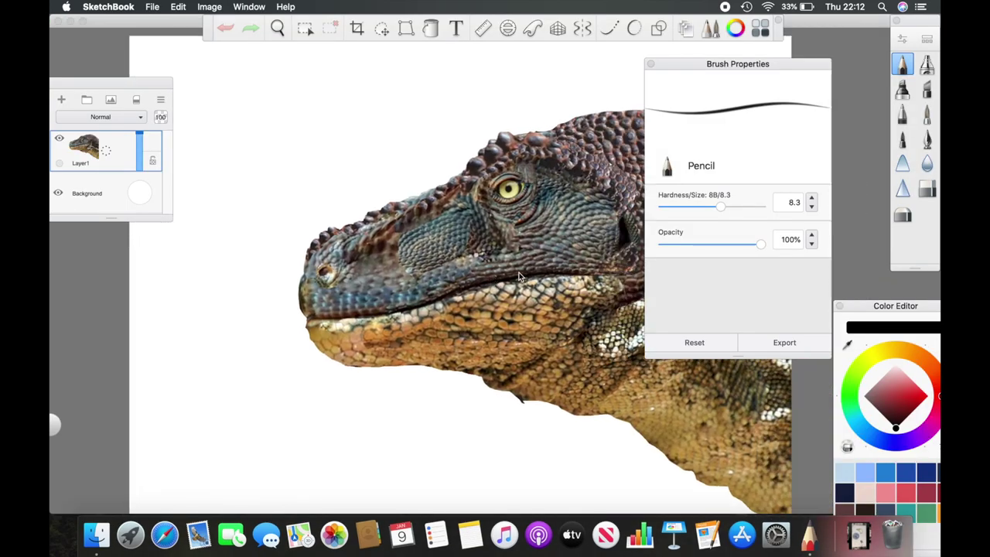
# Switch to the Smear brush and enlarge its size.
pyautogui.scroll(3, 471, 355)
pyautogui.click(901, 162)
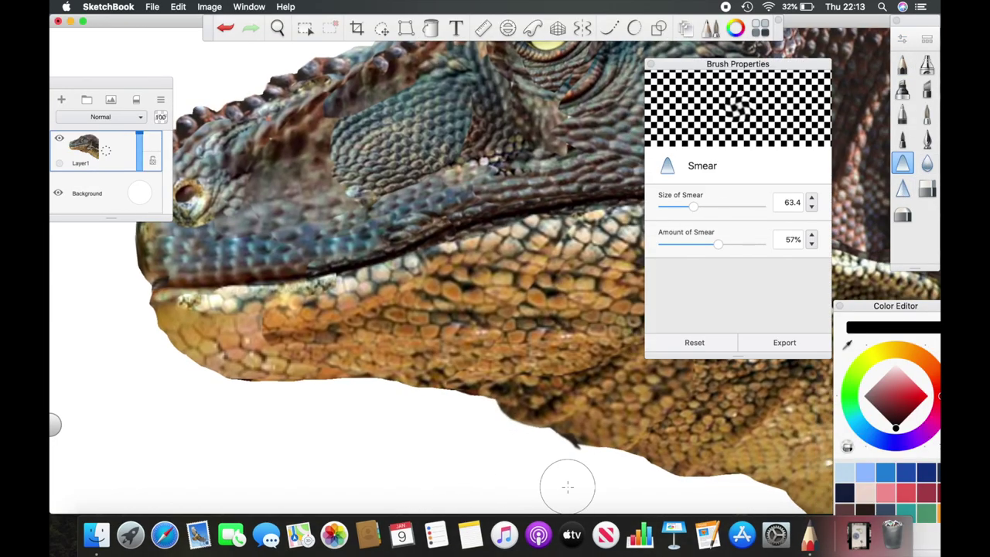
pyautogui.scroll(-3, 442, 414)
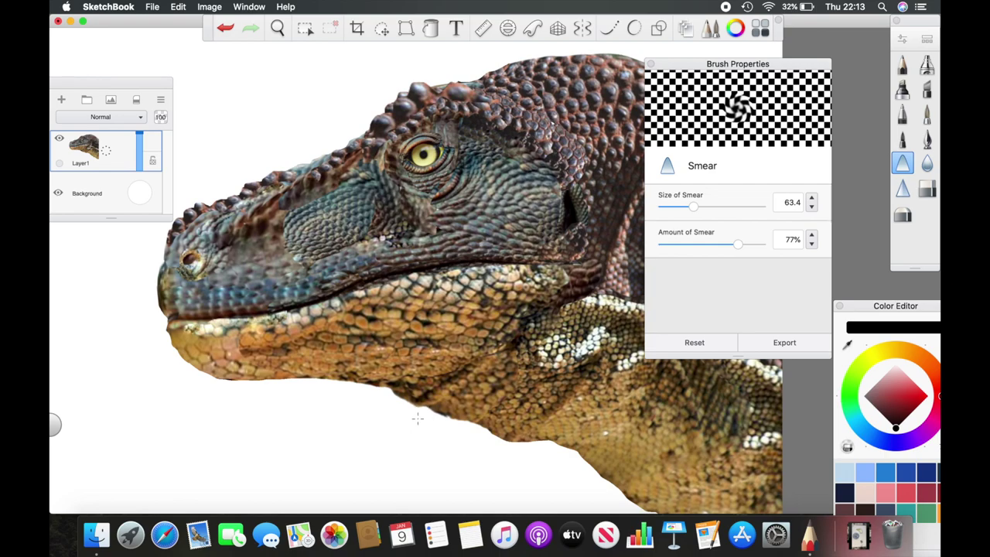
pyautogui.scroll(-1, 555, 457)
pyautogui.scroll(-1, 601, 466)
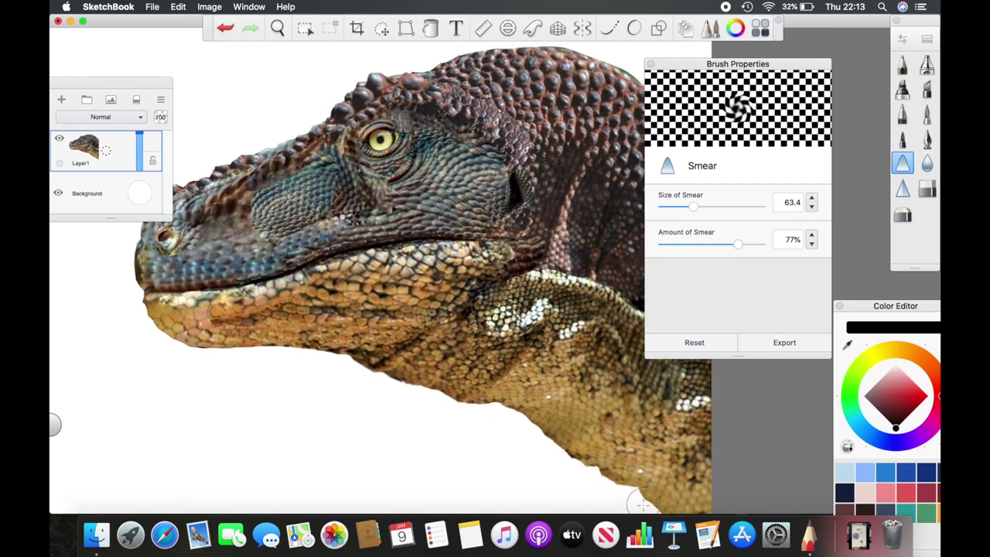
pyautogui.click(734, 207)
pyautogui.scroll(-1, 410, 224)
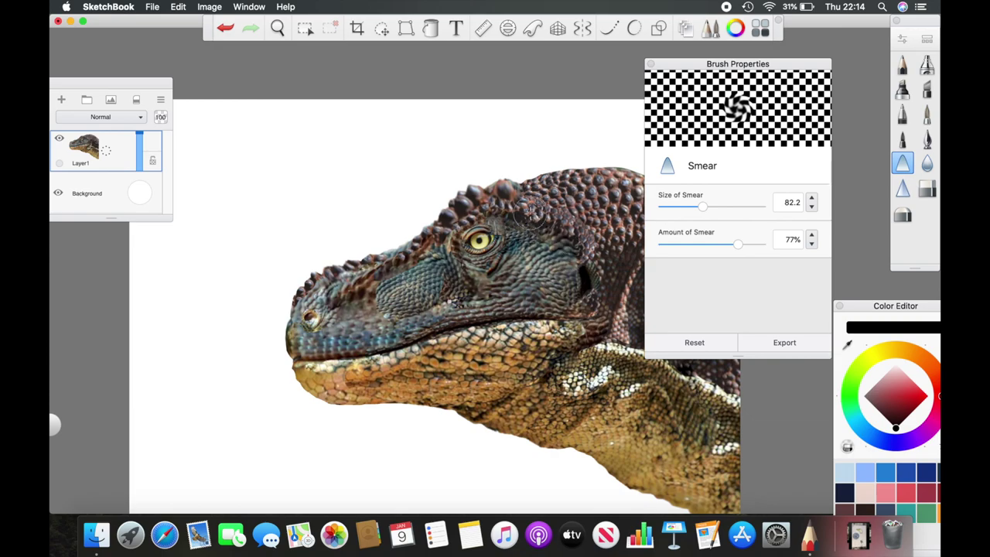
pyautogui.scroll(-1, 373, 305)
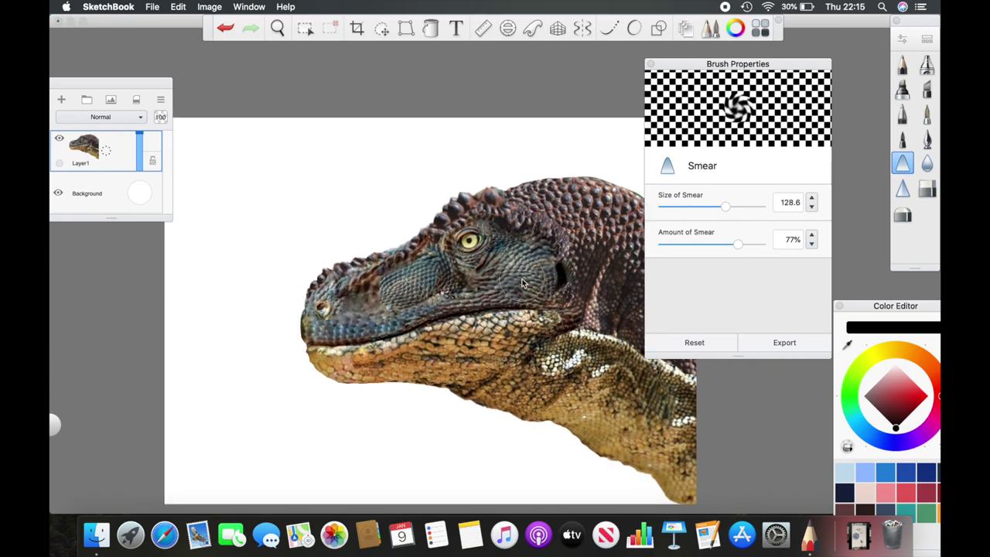
# Darken the snout with a soft airbrush shading stroke.
pyautogui.press('b')
pyautogui.scroll(5, 456, 278)
pyautogui.moveTo(386, 240)
pyautogui.mouseDown()
pyautogui.moveTo(309, 309)
pyautogui.moveTo(283, 354)
pyautogui.moveTo(487, 162)
pyautogui.moveTo(502, 255)
pyautogui.moveTo(450, 317)
pyautogui.moveTo(464, 325)
pyautogui.moveTo(341, 252)
pyautogui.mouseUp()
# Airbrush darker shading over the cheek and neck.
pyautogui.scroll(-1, 341, 252)
pyautogui.moveTo(232, 294); pyautogui.dragTo(335, 358)
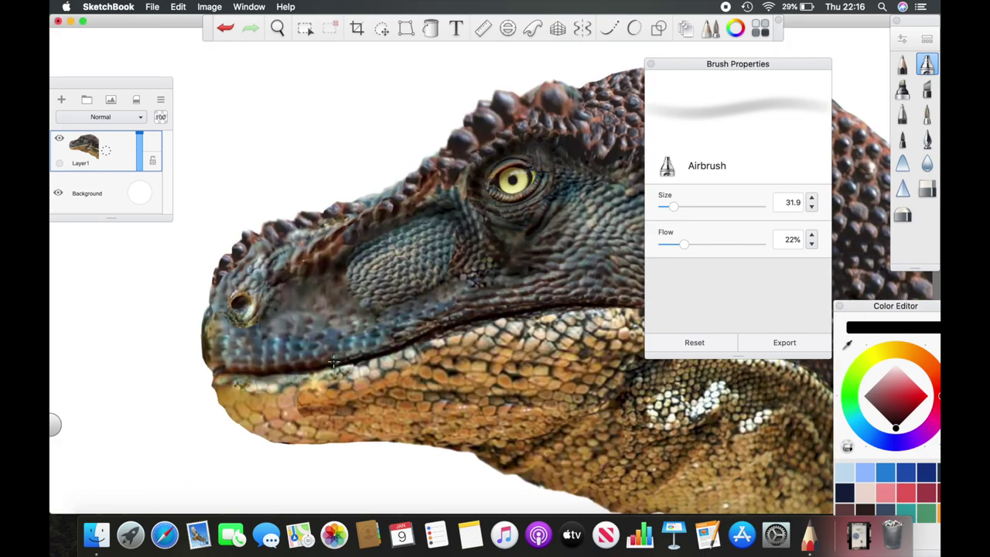
pyautogui.hscroll(2, 335, 359)
pyautogui.scroll(-2, 334, 287)
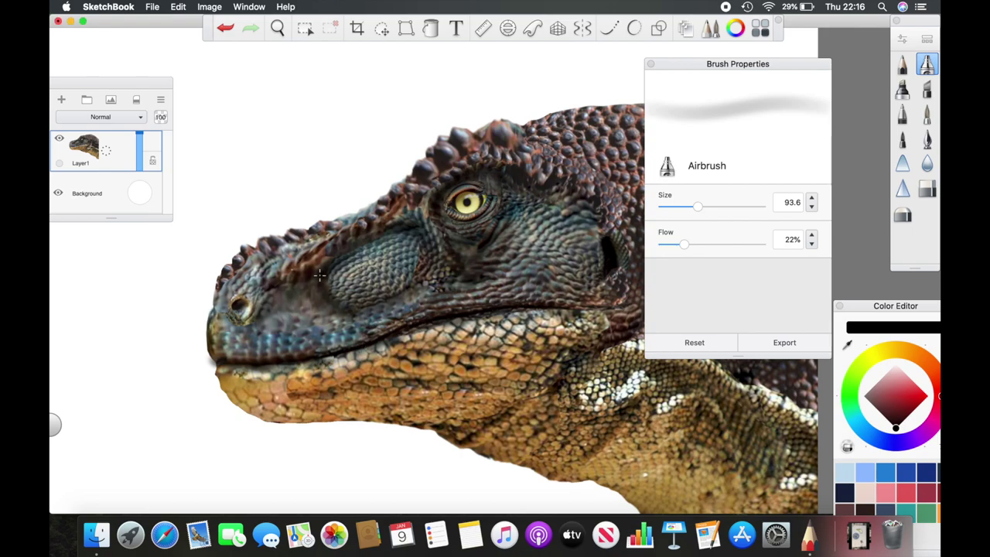
pyautogui.moveTo(317, 290); pyautogui.dragTo(386, 220)
pyautogui.moveTo(541, 193); pyautogui.dragTo(603, 279)
pyautogui.moveTo(534, 217); pyautogui.dragTo(572, 286)
# Paint a soft shadow under the jaw and below the neck.
pyautogui.hscroll(2, 572, 286)
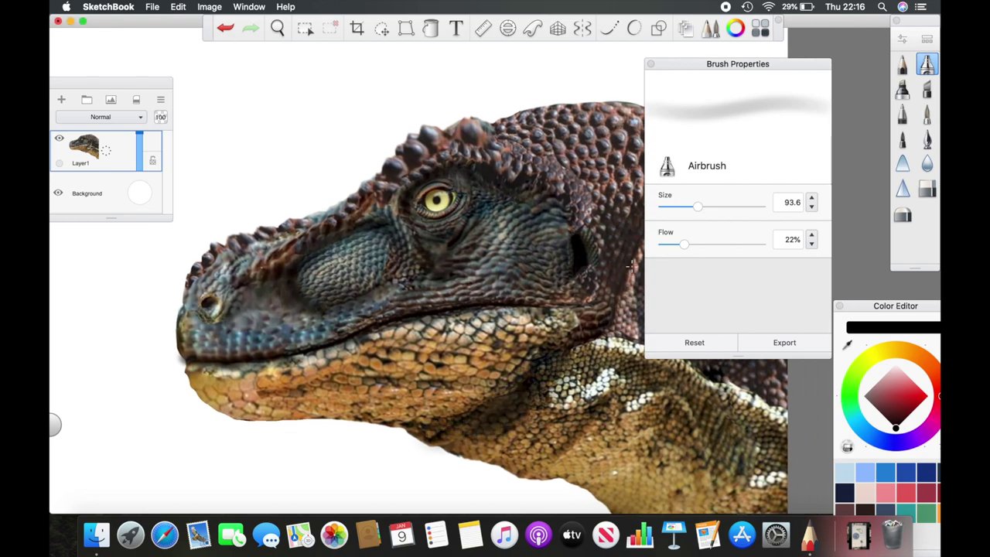
pyautogui.moveTo(510, 371); pyautogui.dragTo(340, 433)
pyautogui.moveTo(417, 417); pyautogui.dragTo(208, 449)
pyautogui.scroll(-2, 477, 441)
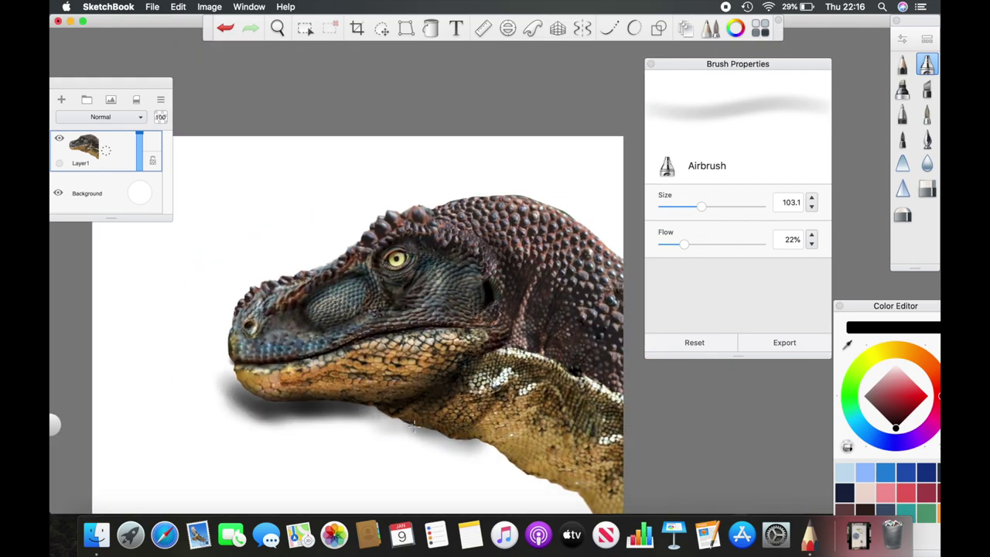
pyautogui.moveTo(477, 442); pyautogui.dragTo(567, 392)
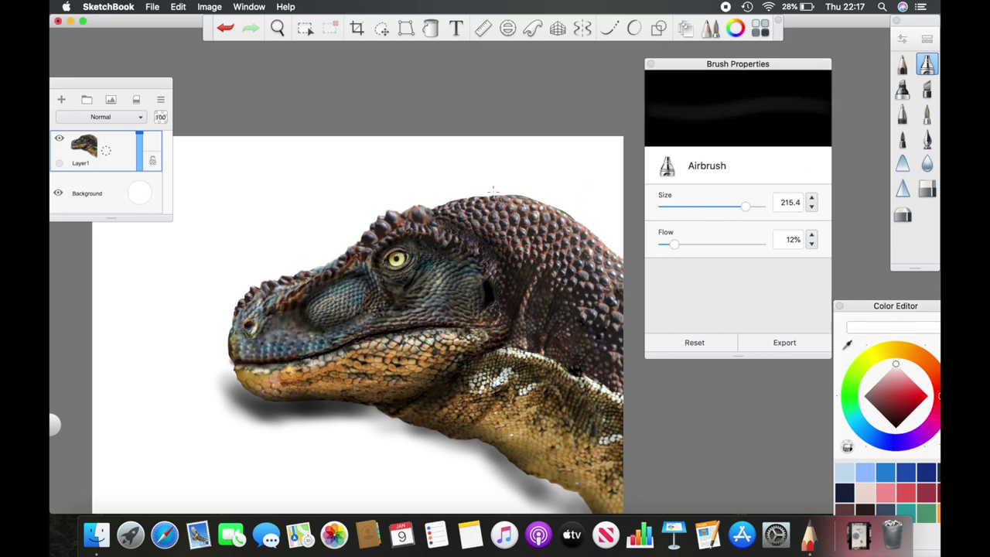
# Add faint light highlights on the head and jaw, sample a tan skin colour, and undo the last highlight.
pyautogui.moveTo(248, 302); pyautogui.dragTo(417, 224)
pyautogui.moveTo(232, 348); pyautogui.dragTo(464, 341)
pyautogui.moveTo(255, 378); pyautogui.dragTo(503, 340)
pyautogui.scroll(2, 489, 339)
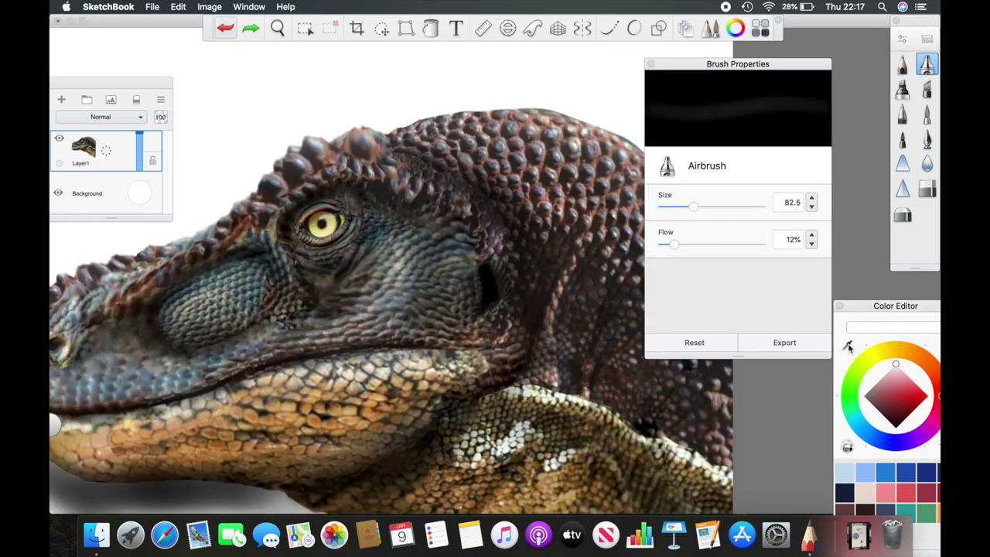
pyautogui.keyDown('alt'); pyautogui.click(502, 425); pyautogui.keyUp('alt')
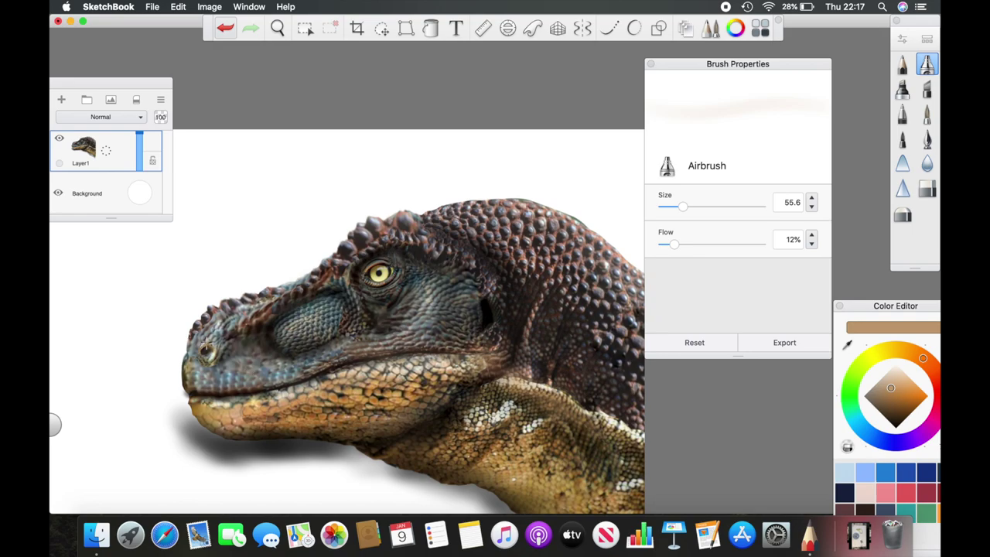
pyautogui.click(224, 29)
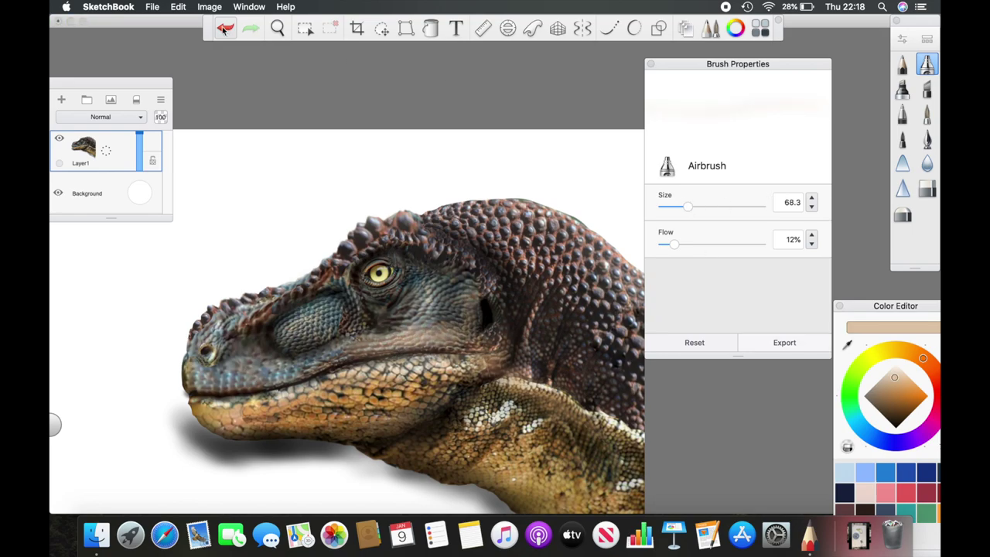
# Alternate between Smear and soft Airbrush, enlarging the smear brush.
pyautogui.scroll(-1, 483, 370)
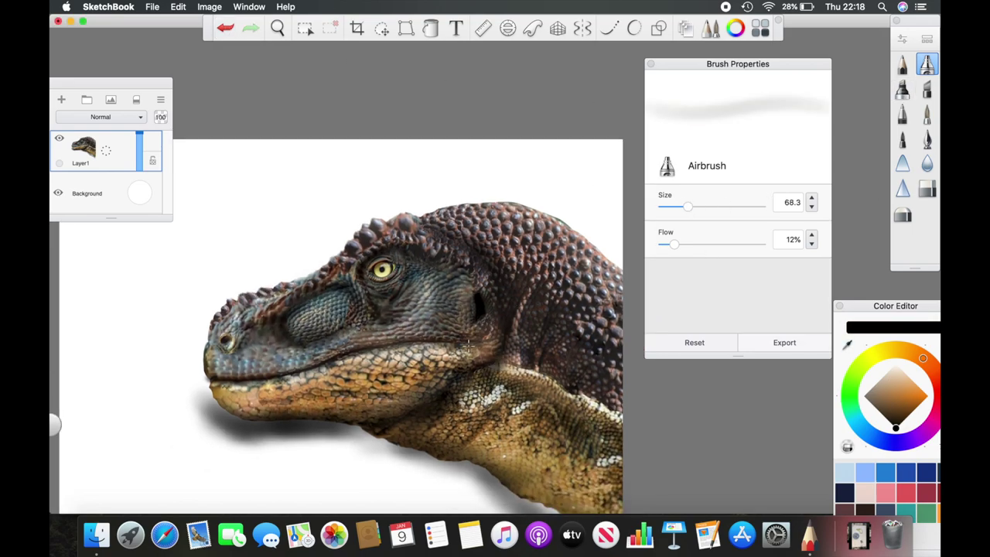
pyautogui.scroll(3, 430, 339)
pyautogui.scroll(-2, 270, 315)
pyautogui.click(901, 162)
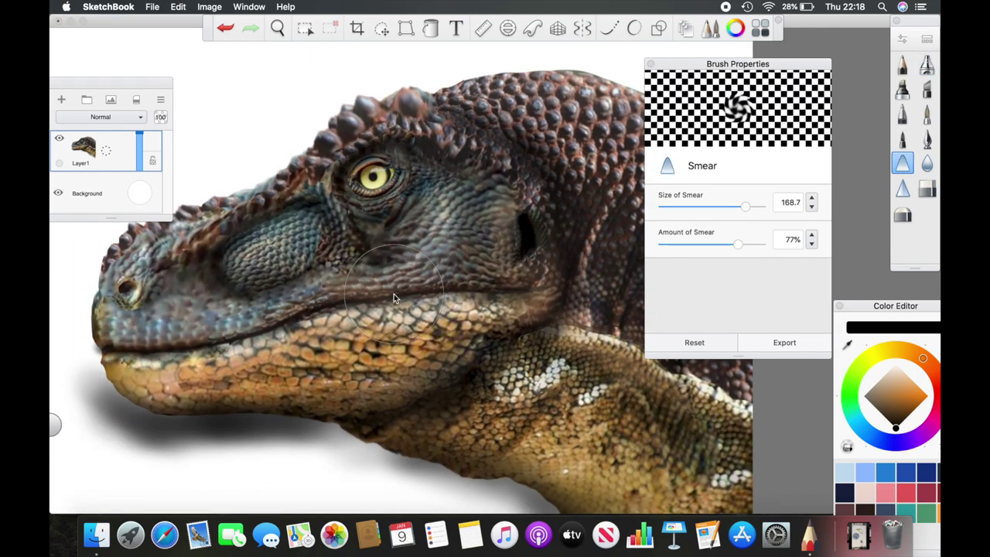
pyautogui.scroll(-1, 310, 340)
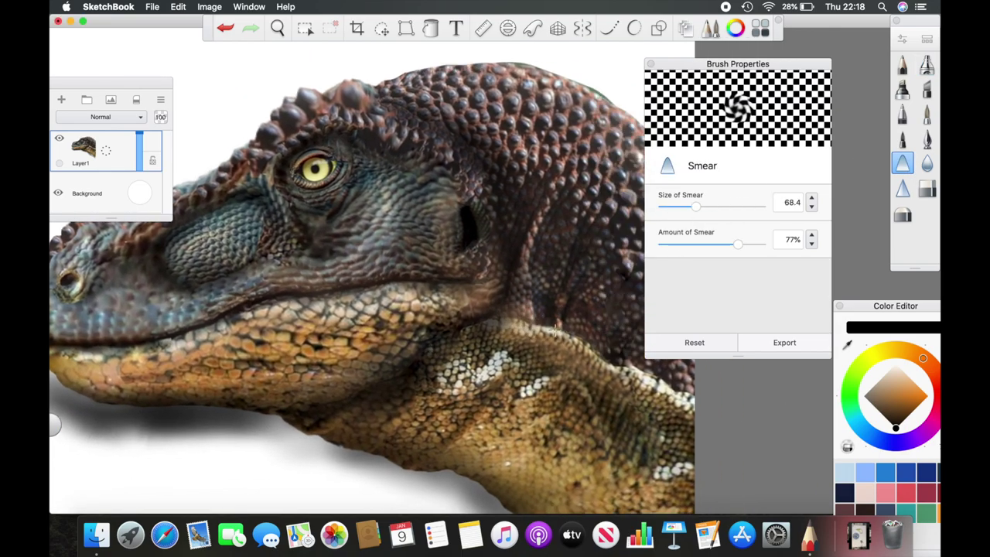
pyautogui.scroll(-2, 387, 402)
pyautogui.scroll(-1, 523, 213)
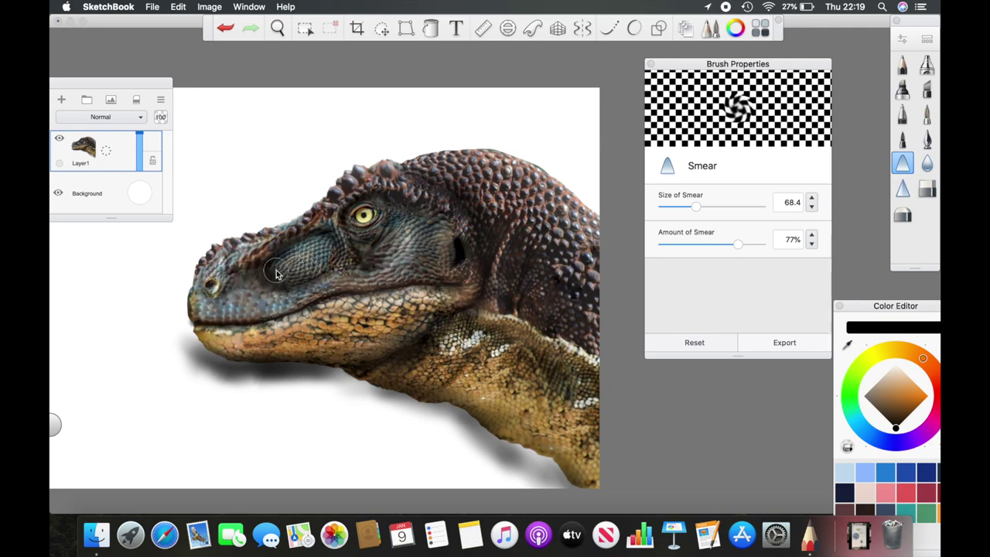
pyautogui.press('b')
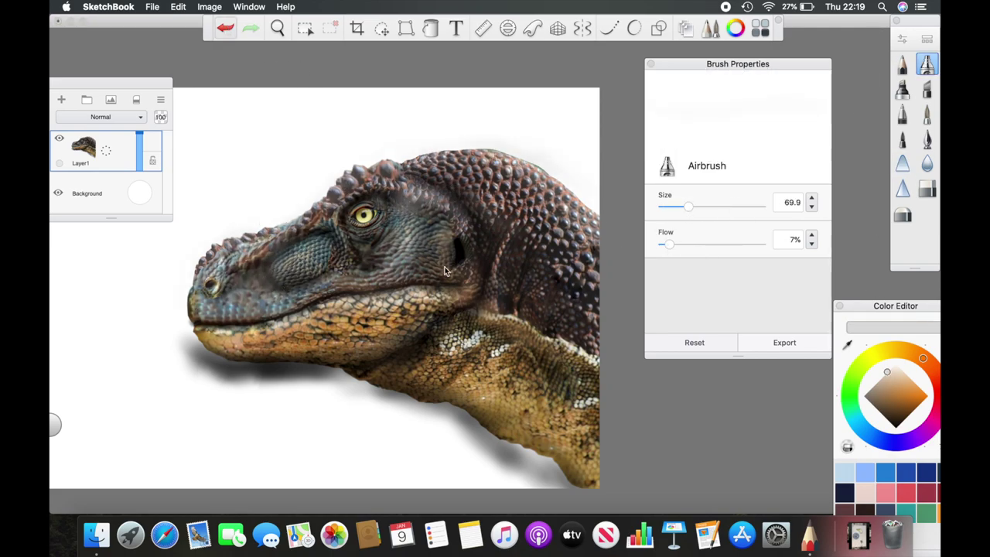
pyautogui.press('b')
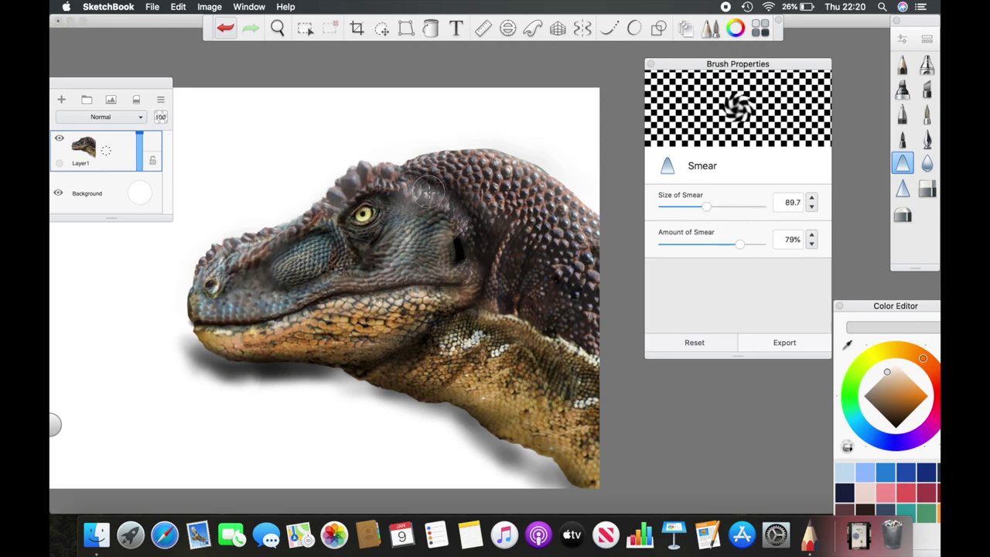
pyautogui.press(']')
pyautogui.press('b')
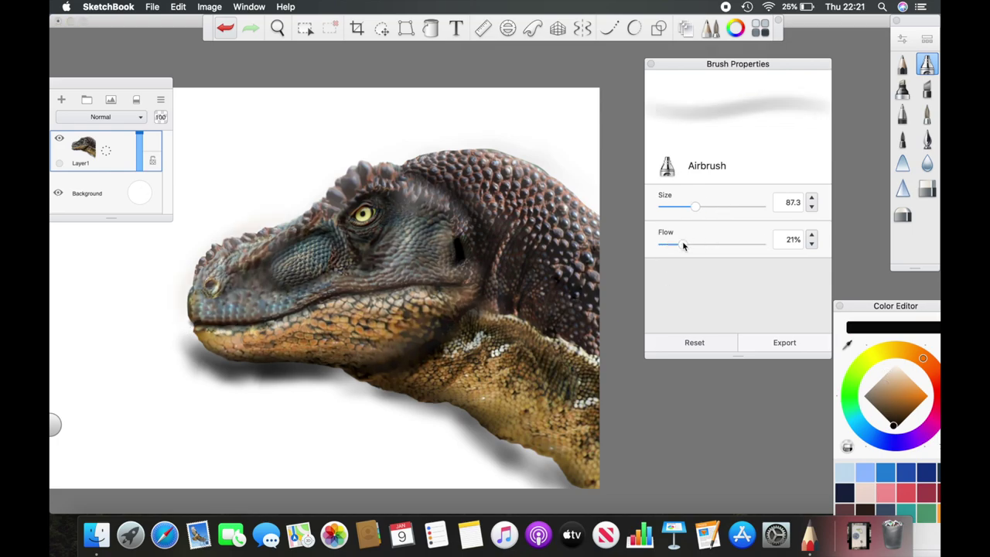
# Erase the jaw shadow with a freehand lasso selection, then preview the white skull file.
pyautogui.hscroll(-2, 389, 217)
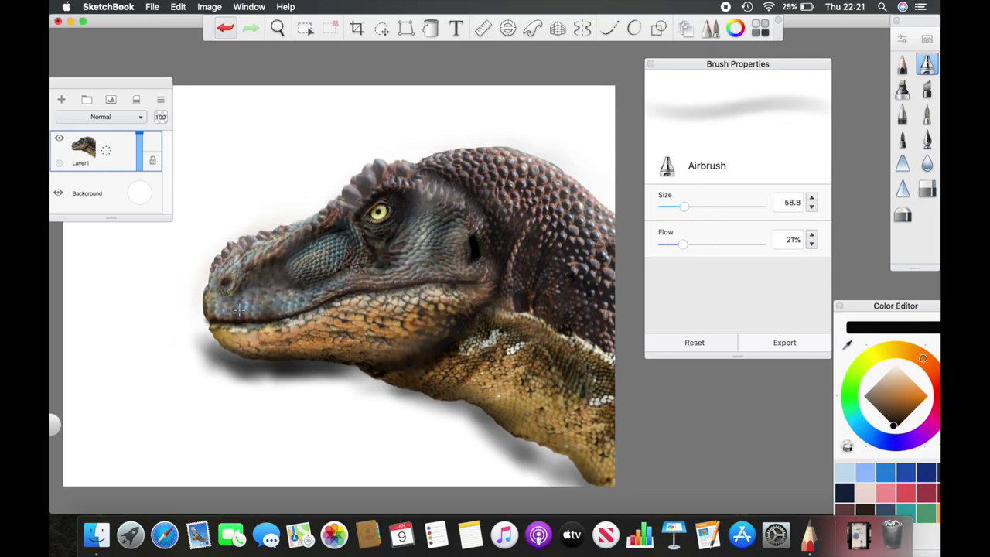
pyautogui.click(381, 28)
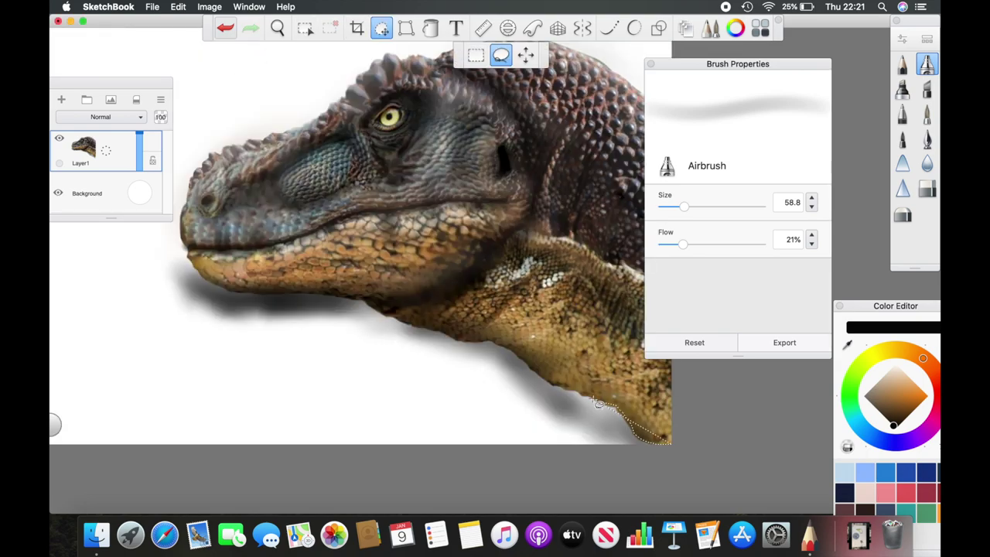
pyautogui.press('Delete')
pyautogui.scroll(-5, 591, 232)
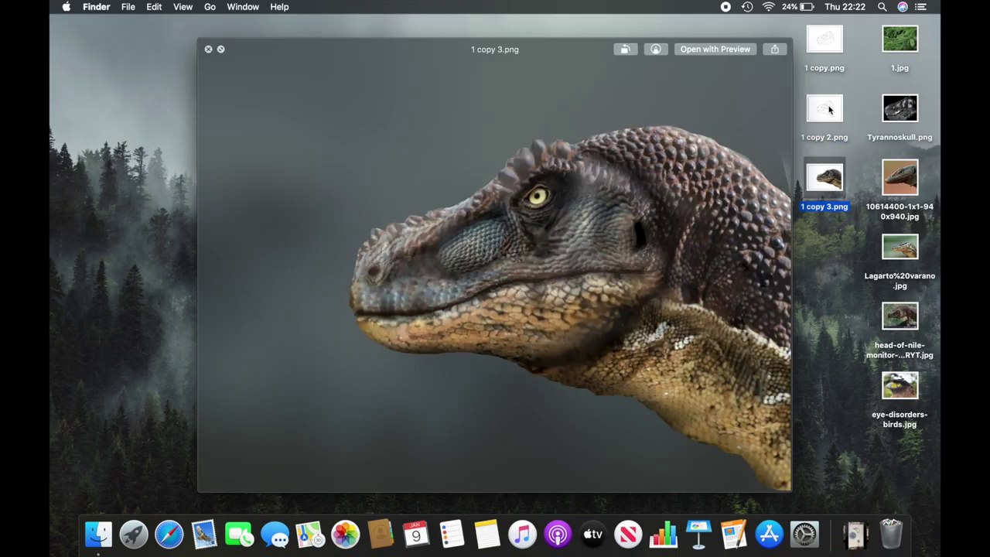
pyautogui.click(828, 109)
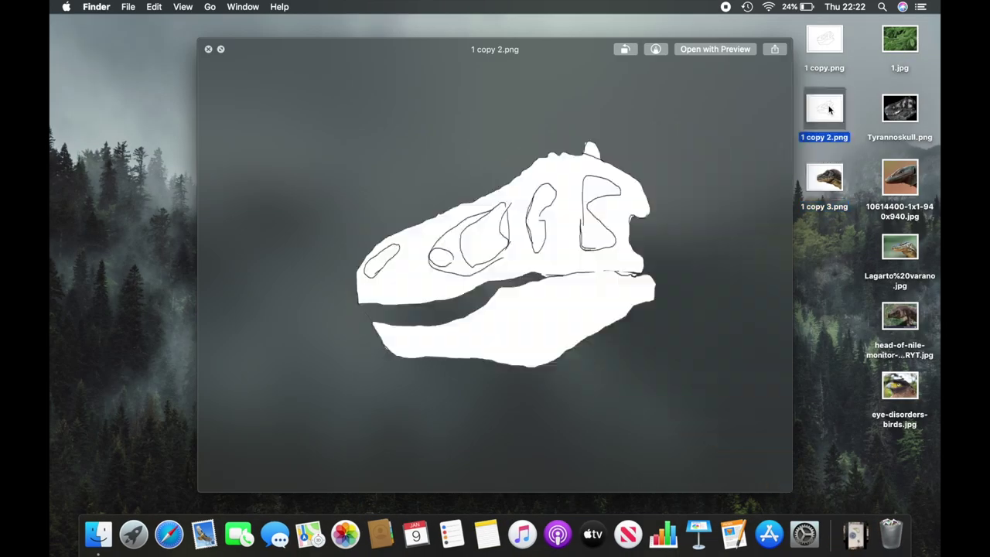
# Open '1 copy 3.png' in Preview and duplicate its lower jaw as a floating piece.
pyautogui.rightClick(826, 178)
pyautogui.click(700, 183)
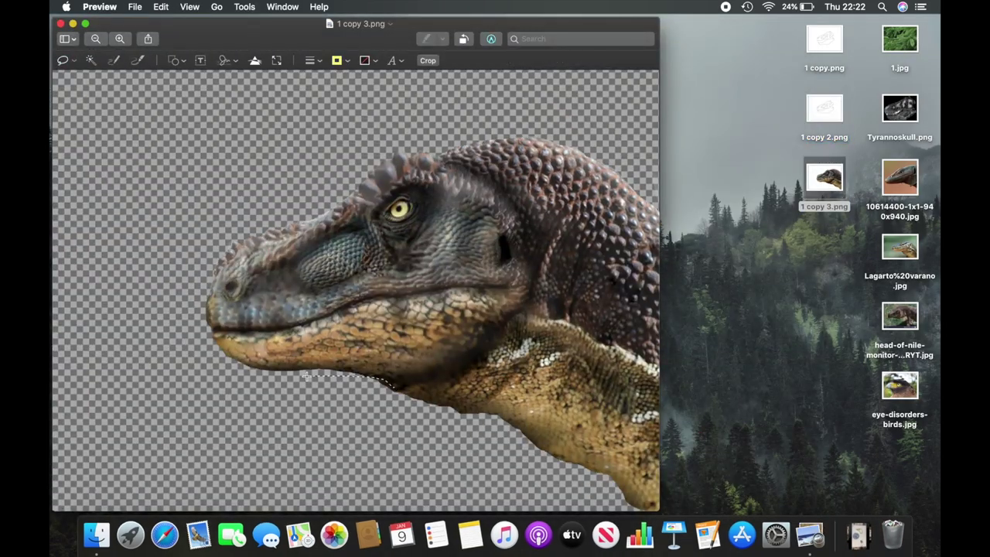
pyautogui.press('super+c')
pyautogui.press('super+v')
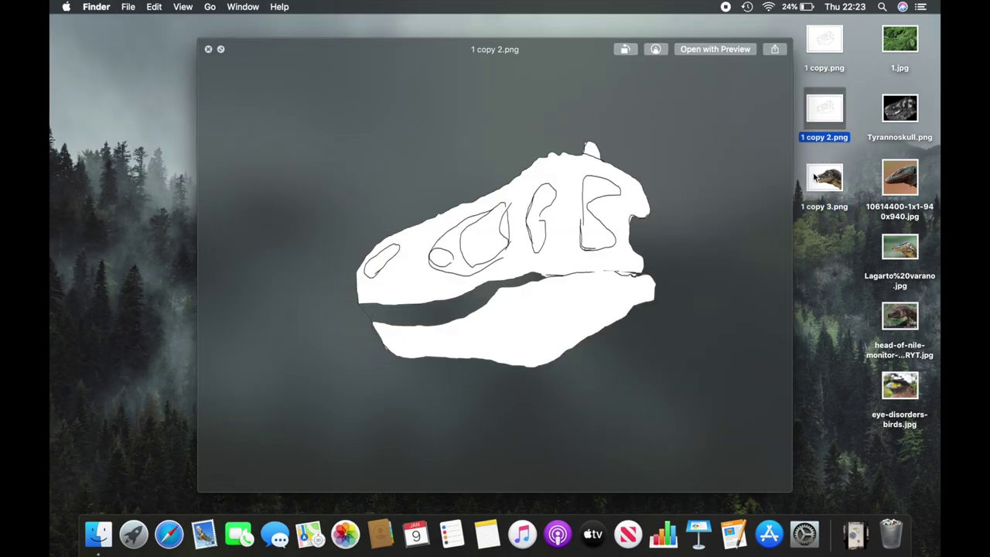
pyautogui.click(816, 178)
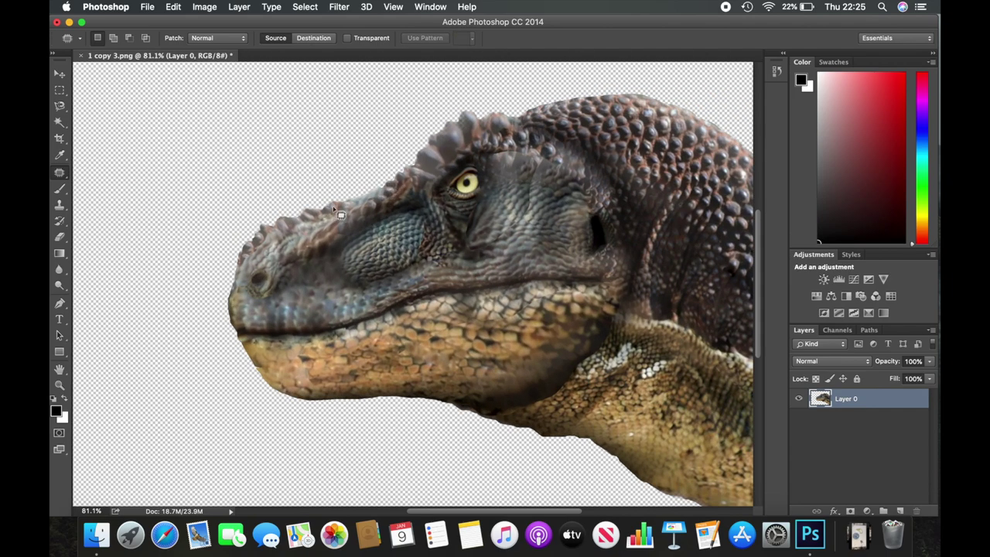
# Smudge the neck and lower-jaw edge with a size 412 Smudge brush, then undo and zoom out.
pyautogui.rightClick(59, 269)
pyautogui.moveTo(124, 71); pyautogui.dragTo(164, 71)
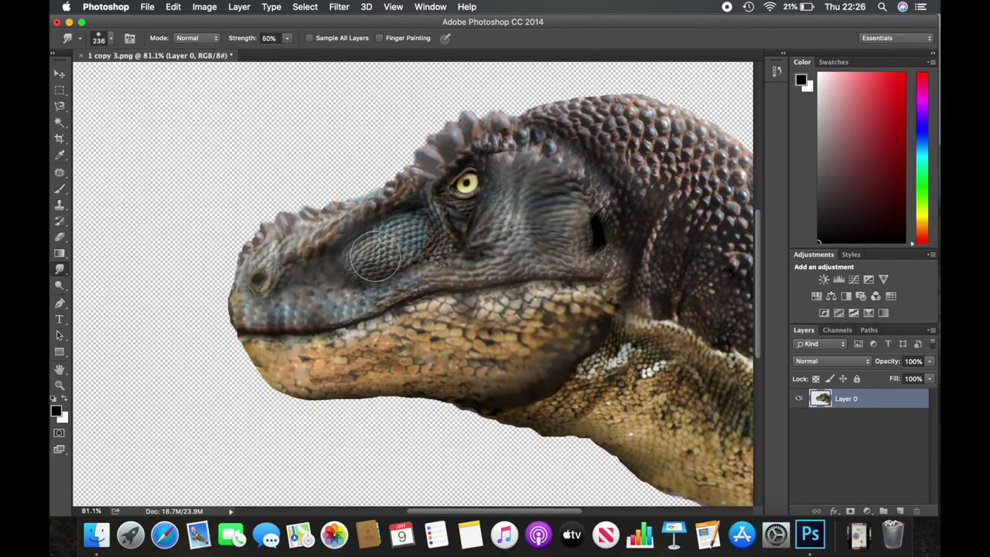
pyautogui.click(110, 38)
pyautogui.moveTo(164, 71); pyautogui.dragTo(185, 71)
pyautogui.moveTo(595, 360)
pyautogui.mouseDown()
pyautogui.moveTo(495, 453)
pyautogui.moveTo(512, 464)
pyautogui.mouseUp()
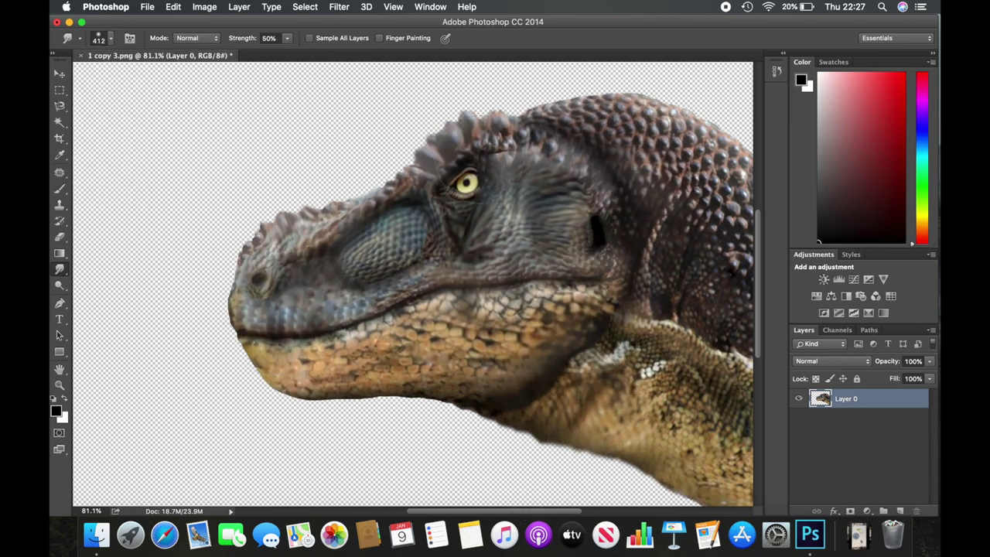
pyautogui.hotkey('ctrl', 'z')
pyautogui.hotkey('ctrl', '-')
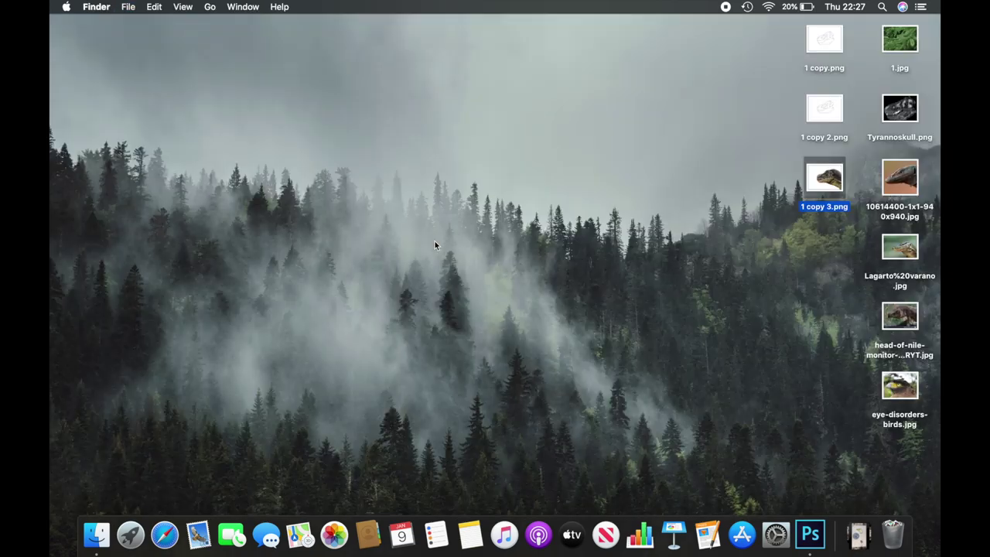
# Copy and paste the lasso-selected eye as a floating piece, zoom out, and return to SketchBook.
pyautogui.press('super+c')
pyautogui.press('super+v')
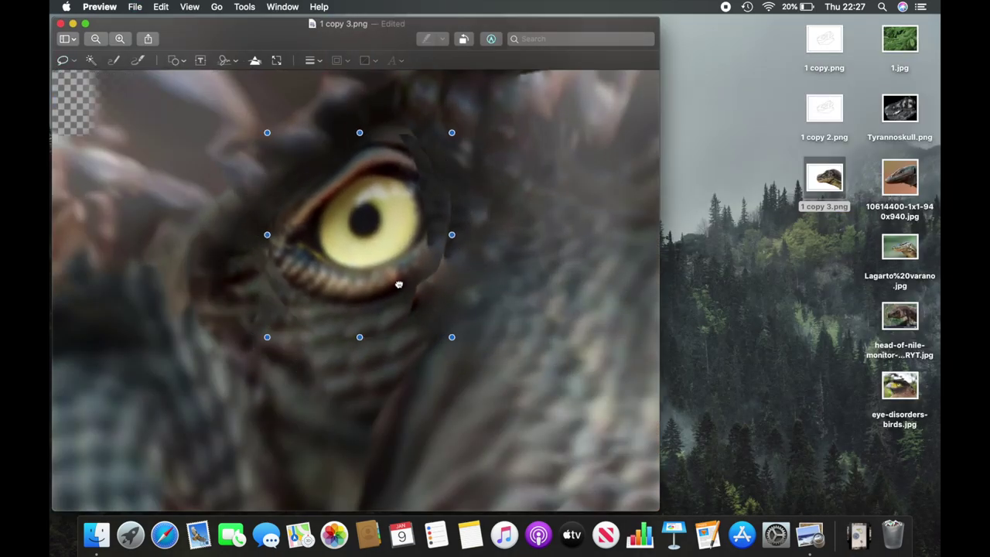
pyautogui.press('super+minus')
pyautogui.press('super+minus')
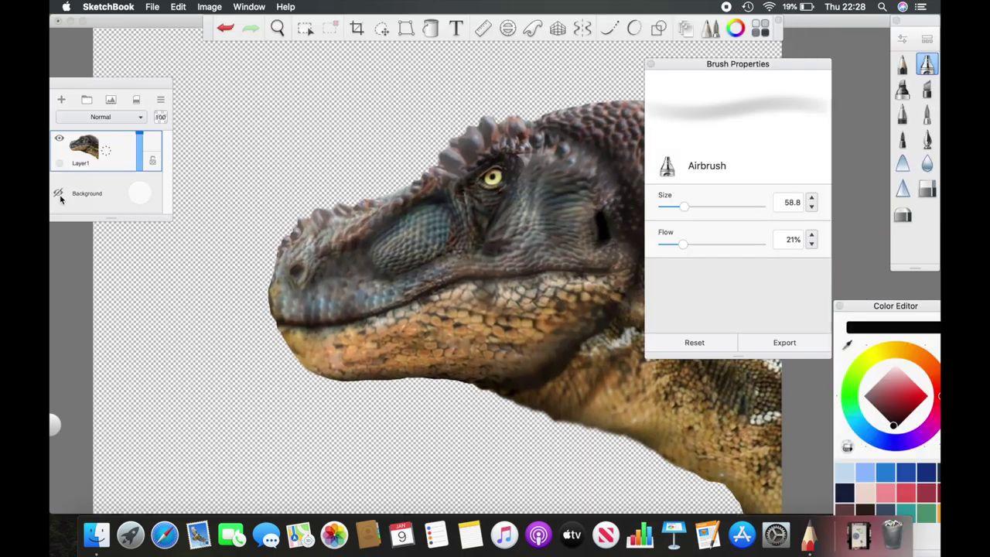
pyautogui.click(925, 163)
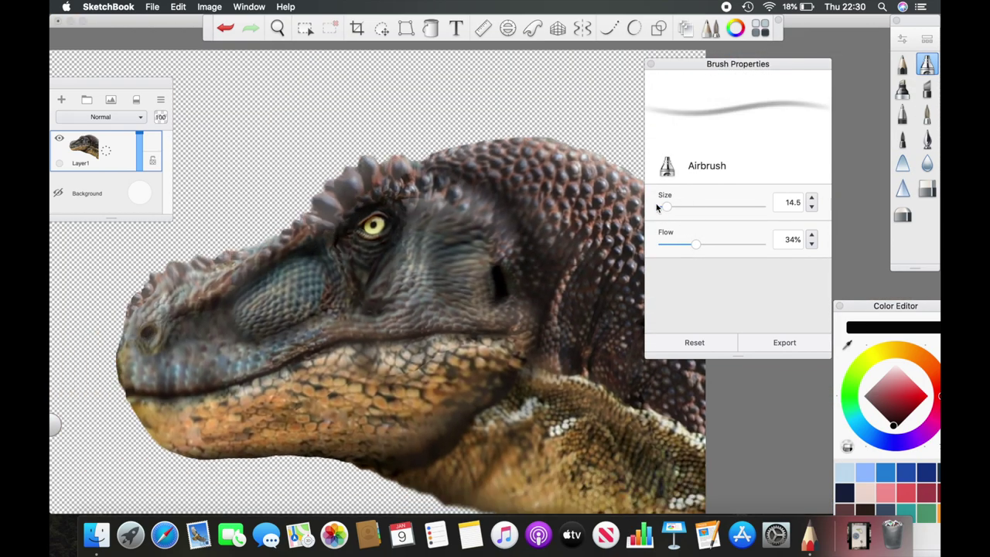
# Scroll the view of the dinosaur head in SketchBook.
pyautogui.scroll(-3, 544, 234)
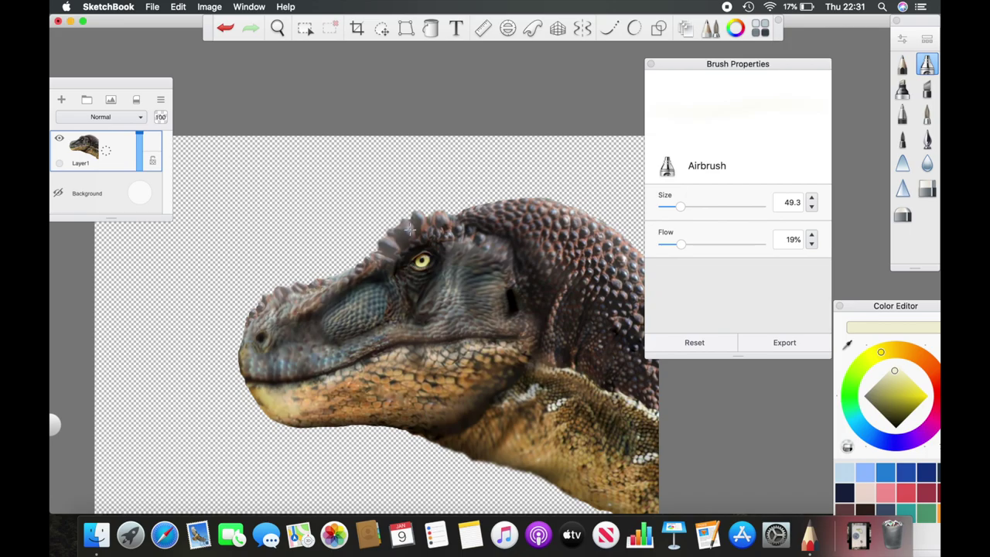
pyautogui.scroll(-3, 389, 252)
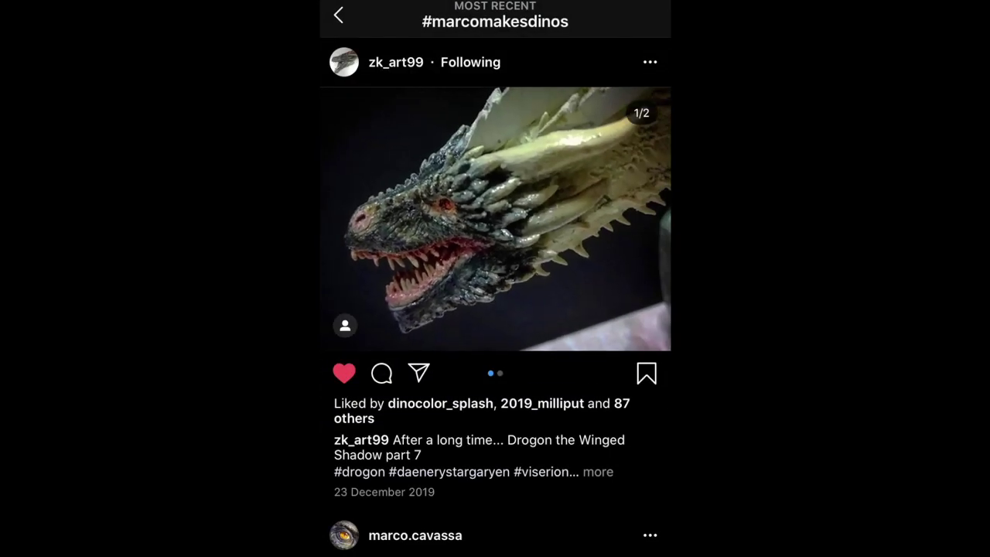
# Scroll the #marcomakesdinos grid and view the blue raptor post.
pyautogui.scroll(-2, 494, 297)
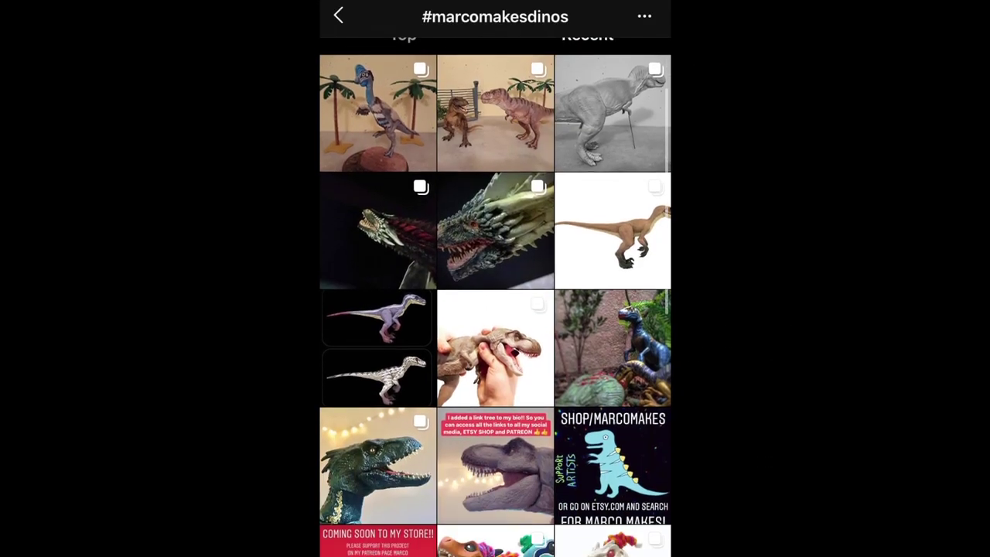
pyautogui.scroll(-10, 495, 297)
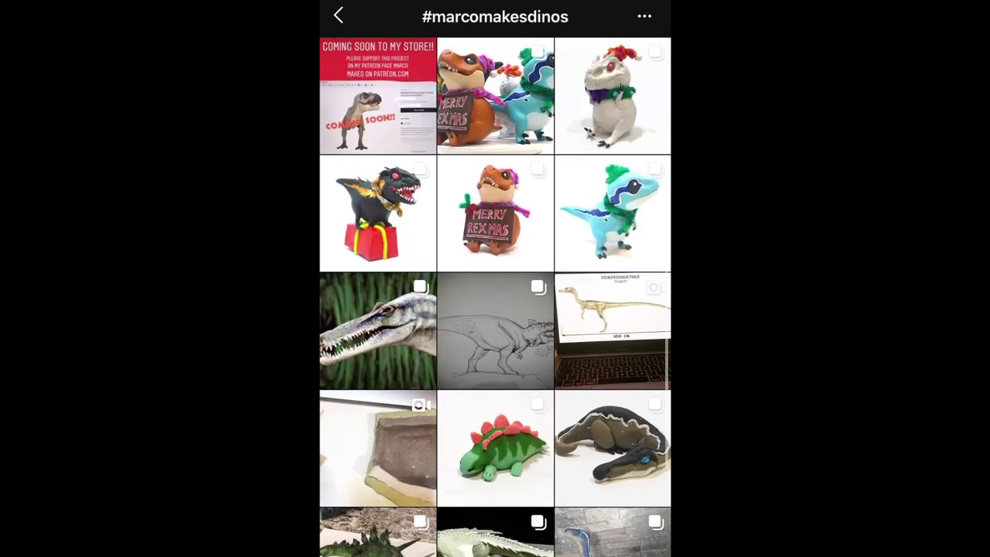
pyautogui.scroll(-5, 494, 297)
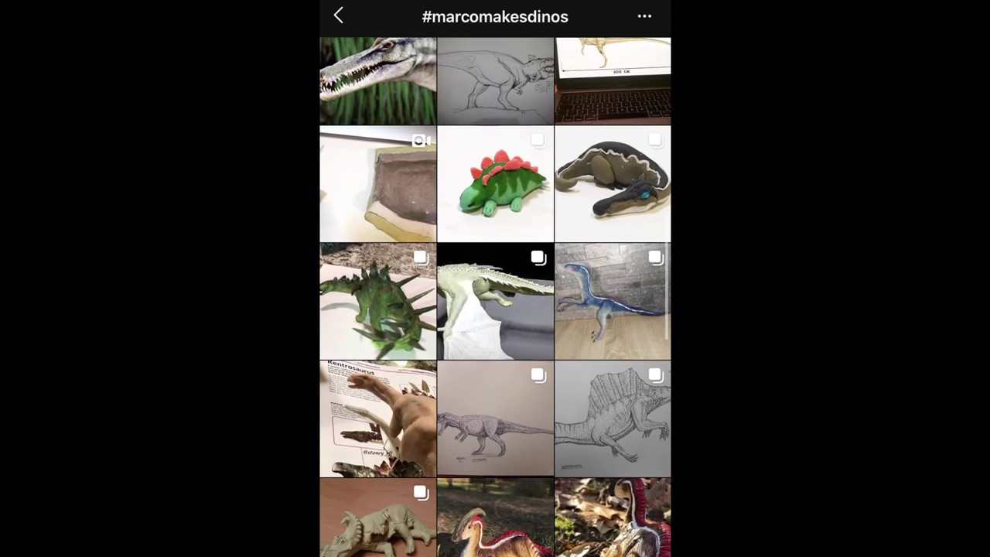
pyautogui.click(613, 234)
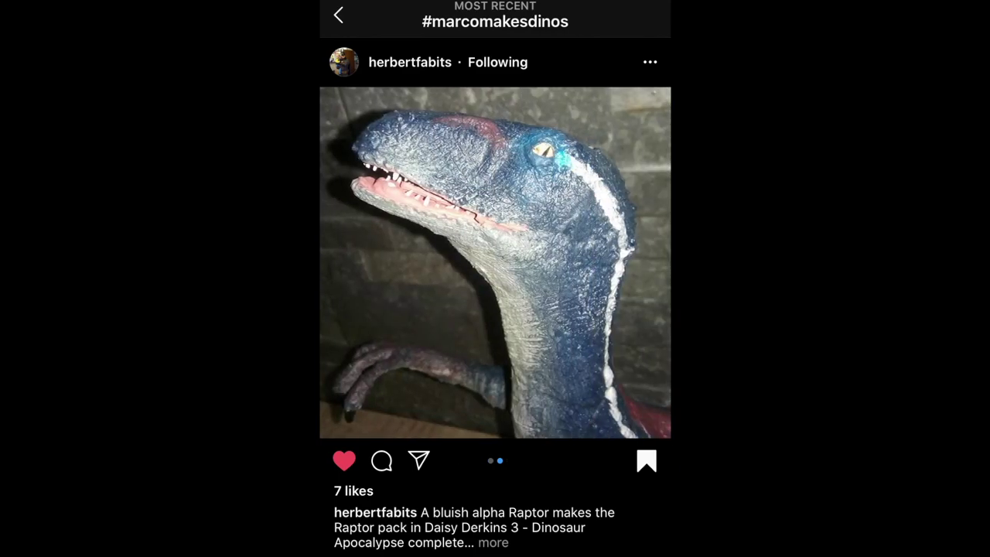
pyautogui.click(338, 15)
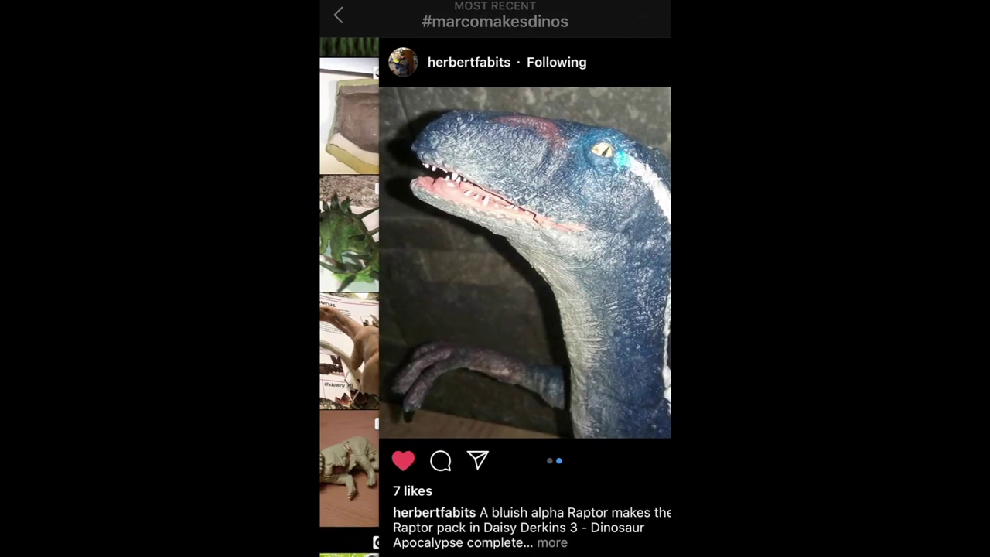
# View the Kentrosaurus post, then the second photo of the Centrosaurus sculpture post.
pyautogui.scroll(-2, 494, 297)
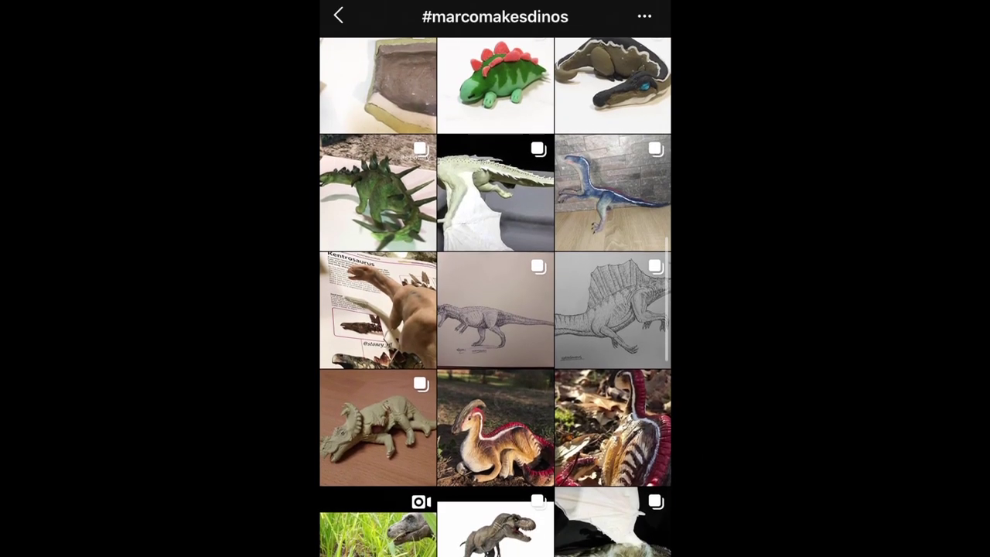
pyautogui.click(377, 308)
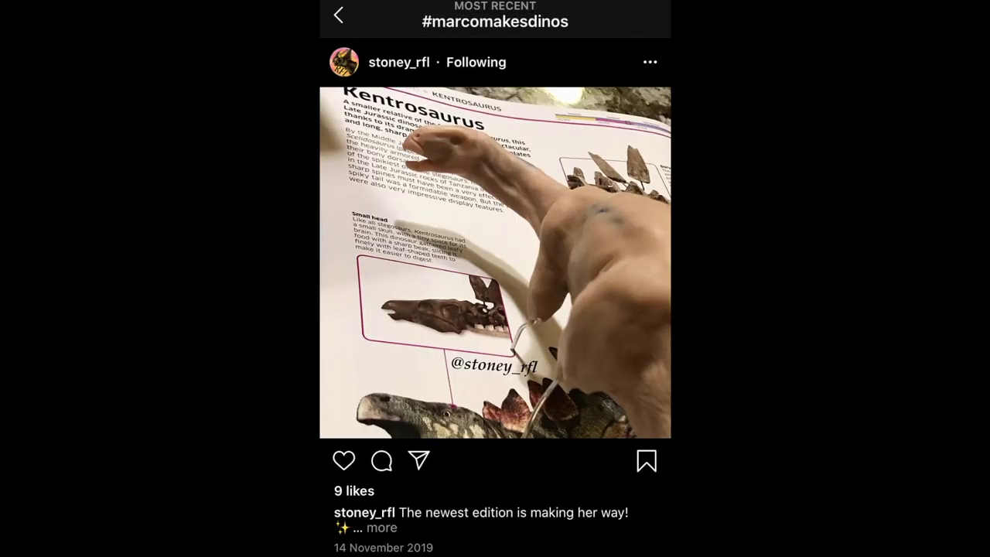
pyautogui.click(338, 15)
pyautogui.click(377, 424)
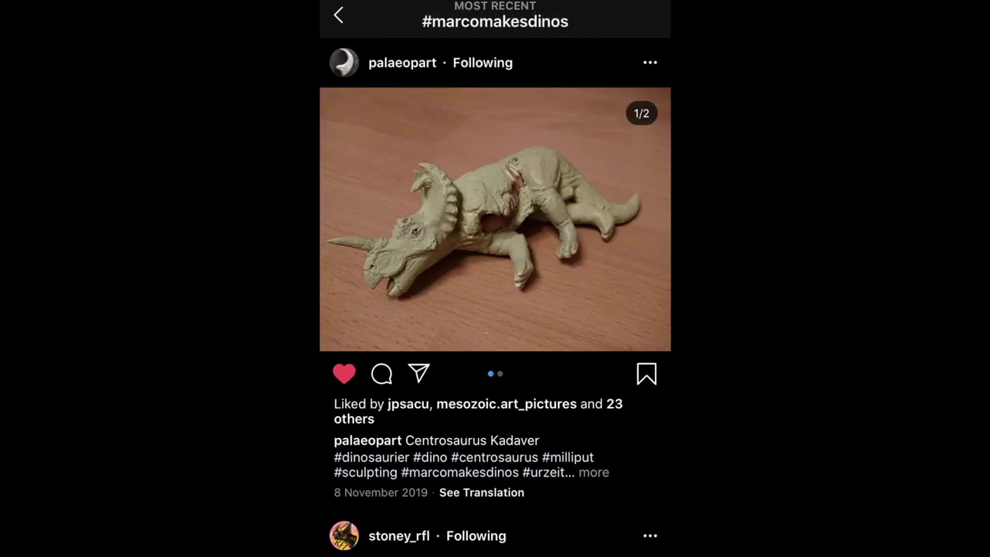
pyautogui.moveTo(587, 219); pyautogui.dragTo(387, 218)
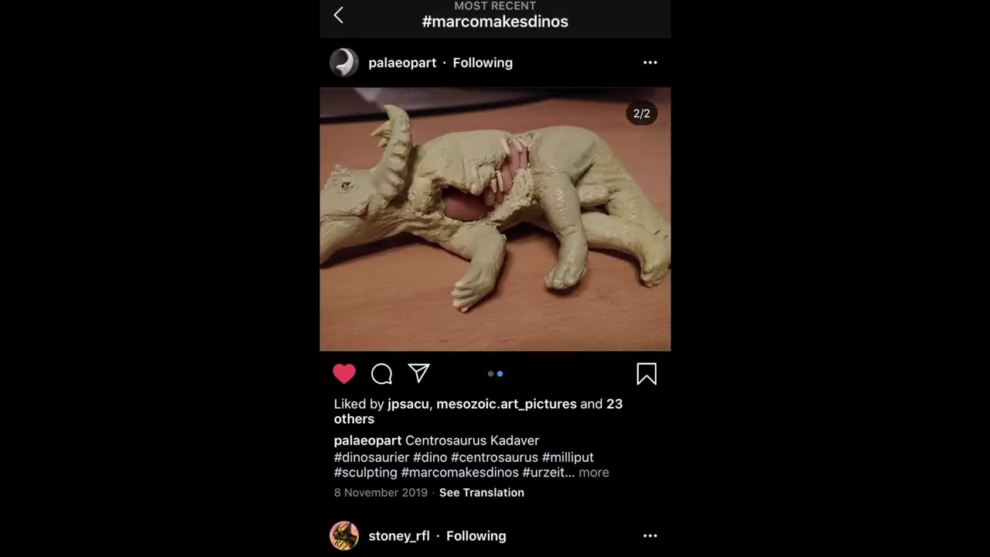